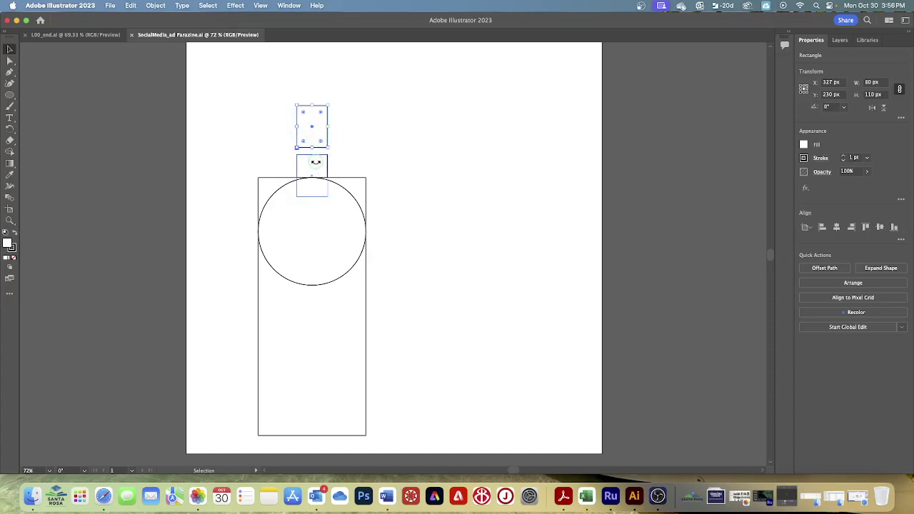
# - Move the two small rectangles aside to the artboard's upper right and centre the circle on the tall rectangle's top edge
pyautogui.keyDown('shift'); pyautogui.click(316, 163); pyautogui.keyUp('shift')
pyautogui.moveTo(319, 130); pyautogui.dragTo(494, 96)
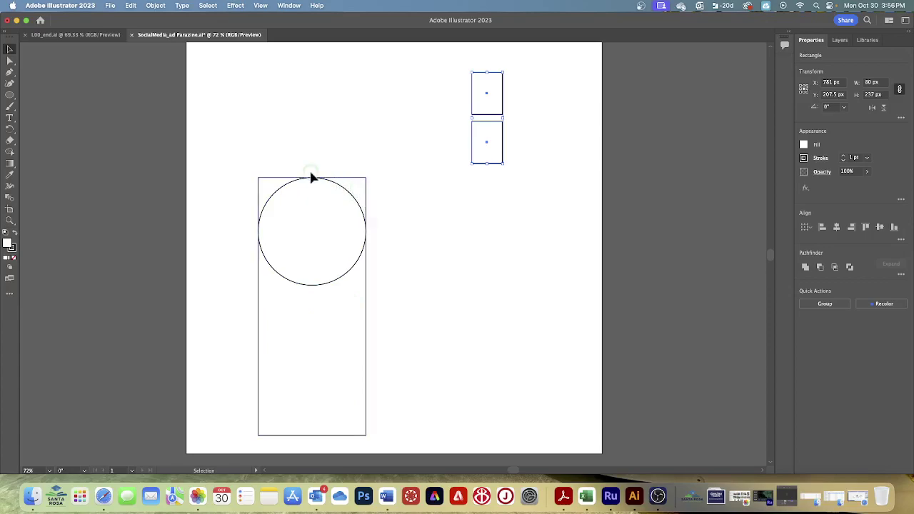
pyautogui.moveTo(311, 229); pyautogui.dragTo(312, 179)
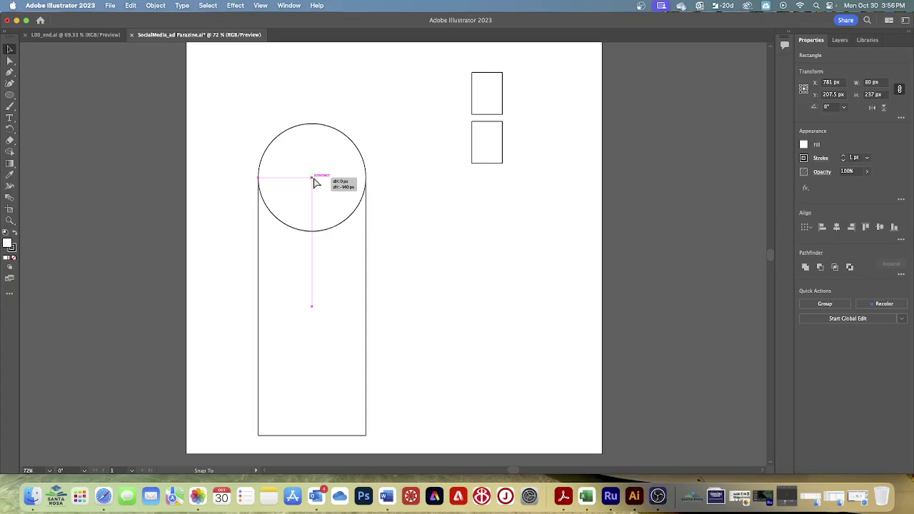
pyautogui.moveTo(312, 179); pyautogui.dragTo(312, 178)
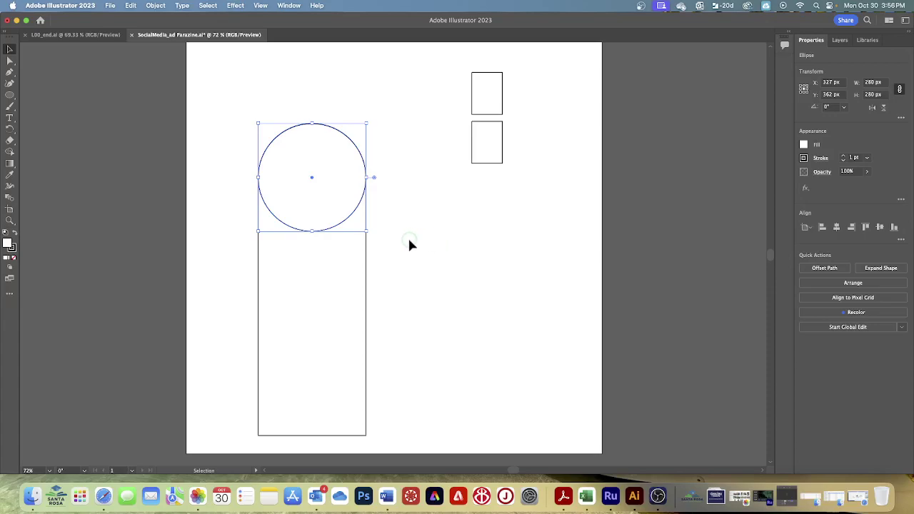
# - Move both small rectangles back above the circle, horizontally centred, with the lower one overlapping the circle's top as a neck
pyautogui.scroll(3, 435, 230)
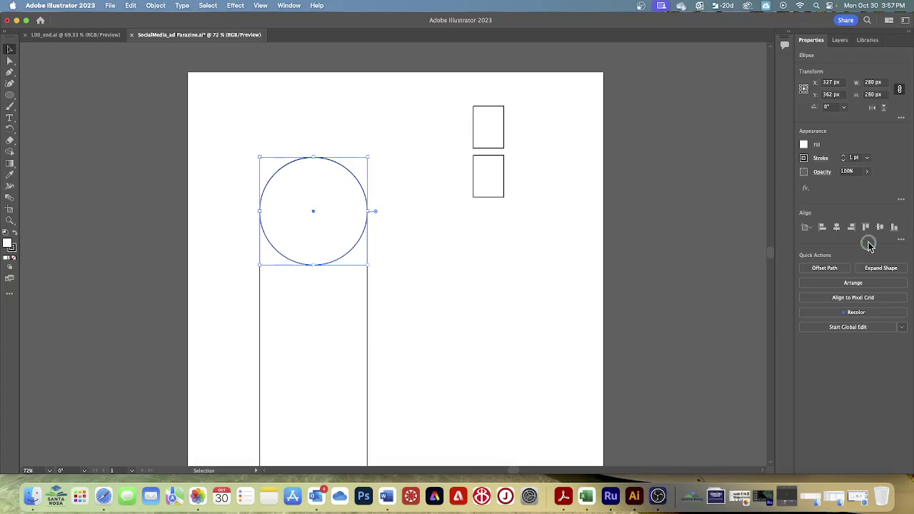
pyautogui.click(498, 182)
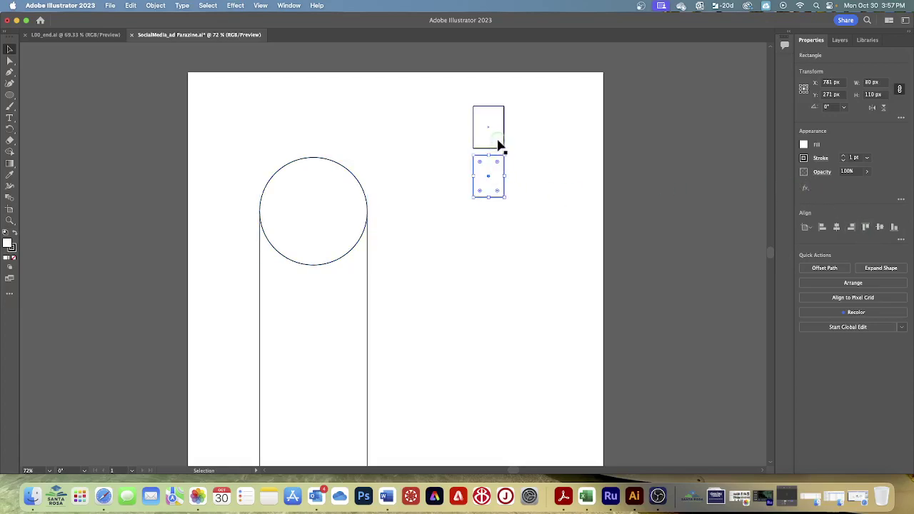
pyautogui.keyDown('shift'); pyautogui.click(499, 141); pyautogui.keyUp('shift')
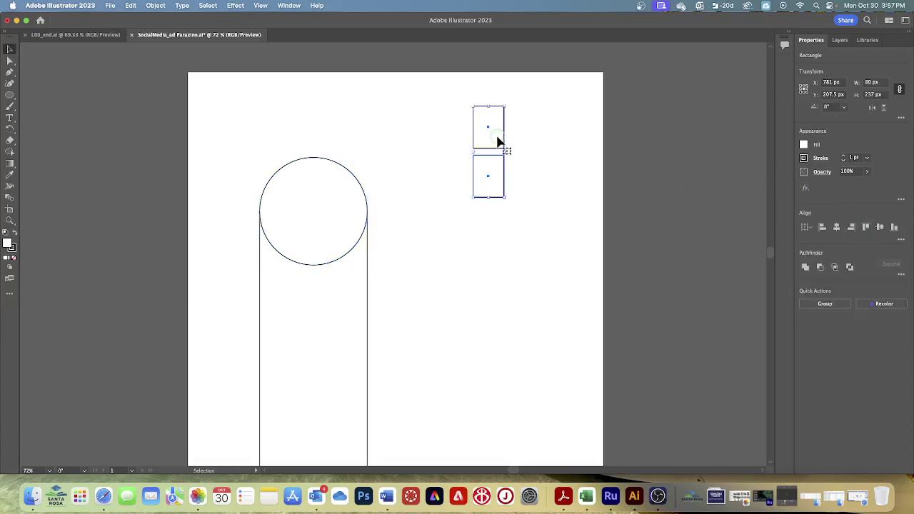
pyautogui.moveTo(501, 142); pyautogui.dragTo(322, 127)
pyautogui.click(445, 157)
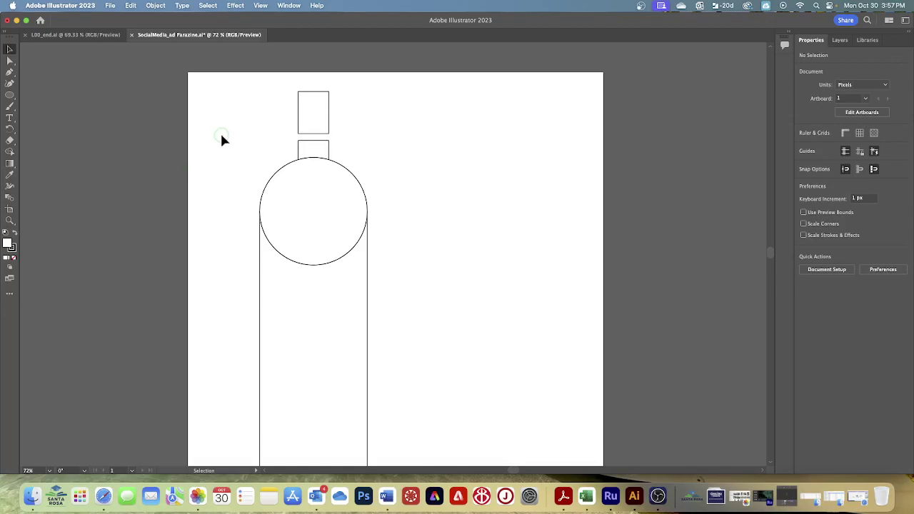
# - Merge the lower small rectangle, the circle and the tall rectangle into one bottle shape with the Shape Builder tool
pyautogui.moveTo(221, 135); pyautogui.dragTo(412, 299)
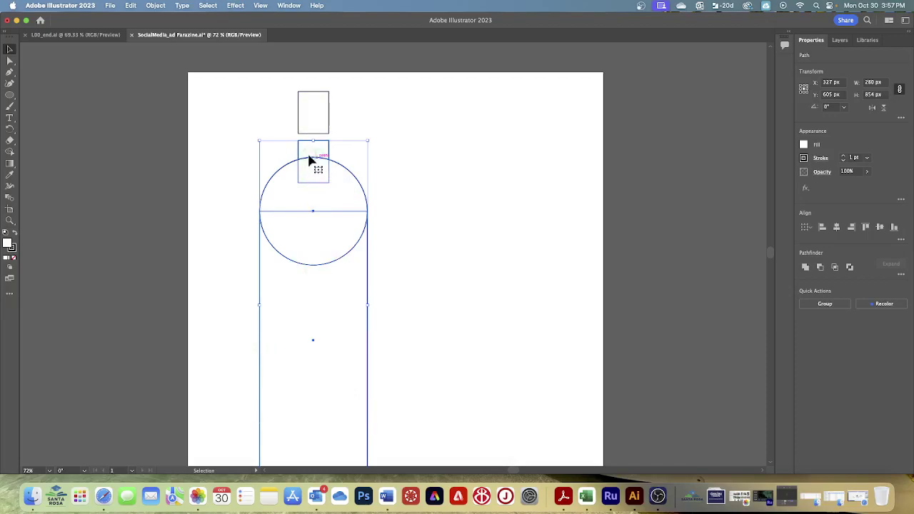
pyautogui.click(173, 151)
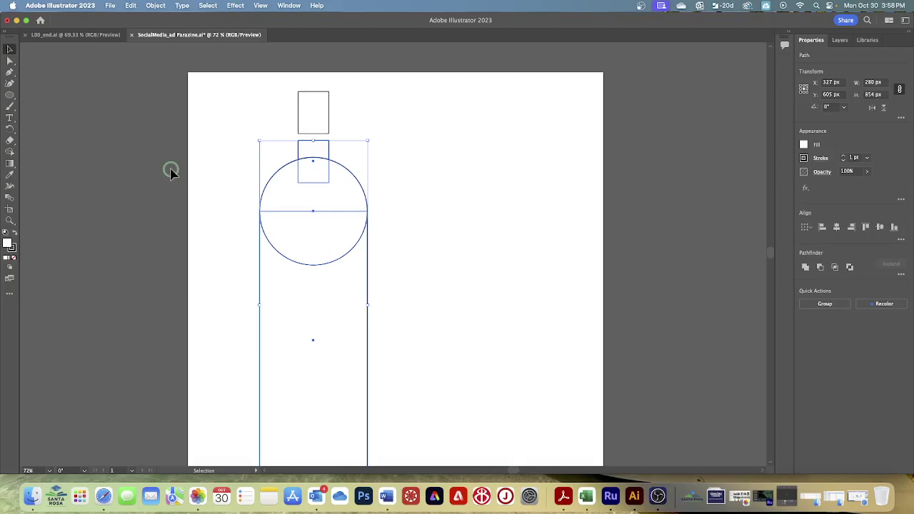
pyautogui.click(9, 154)
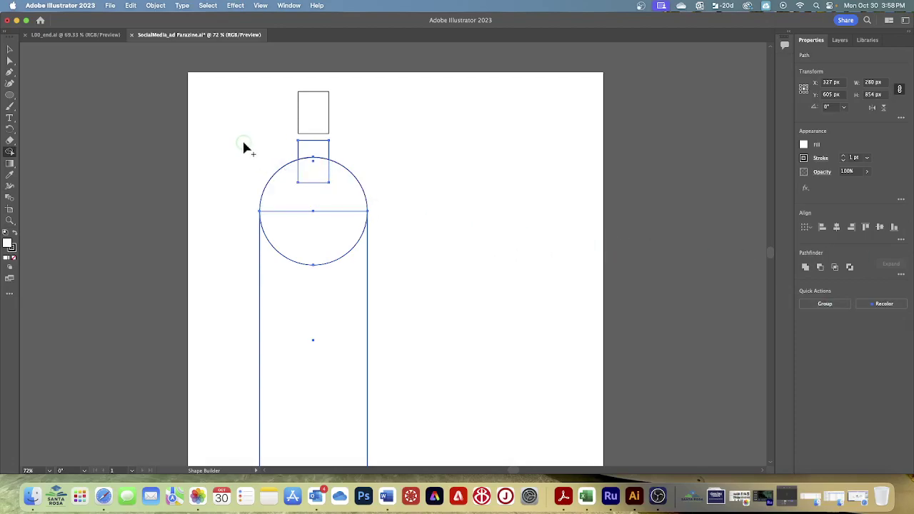
pyautogui.moveTo(281, 145)
pyautogui.mouseDown()
pyautogui.moveTo(308, 152)
pyautogui.moveTo(310, 166)
pyautogui.moveTo(312, 329)
pyautogui.mouseUp()
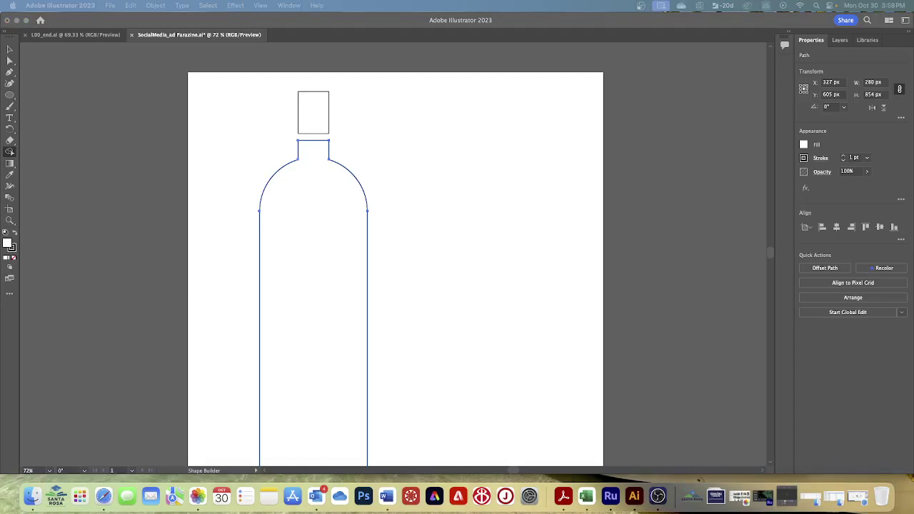
# - Round the two corners where the bottle's neck meets its shoulders to a radius of about 79 px
pyautogui.click(13, 64)
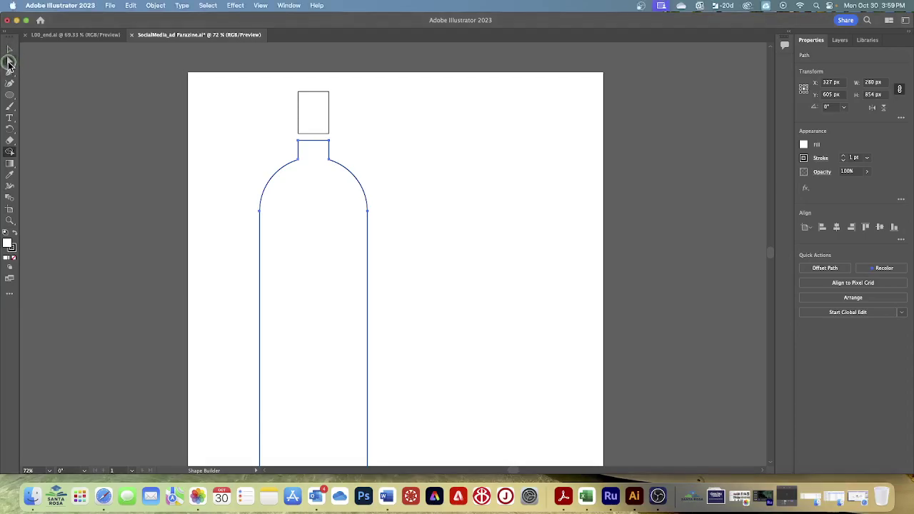
pyautogui.click(9, 63)
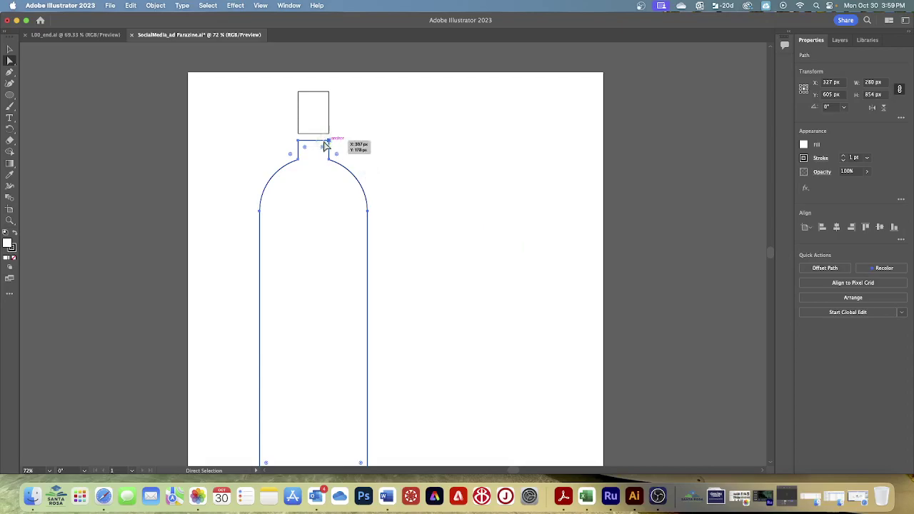
pyautogui.click(315, 165)
pyautogui.click(323, 187)
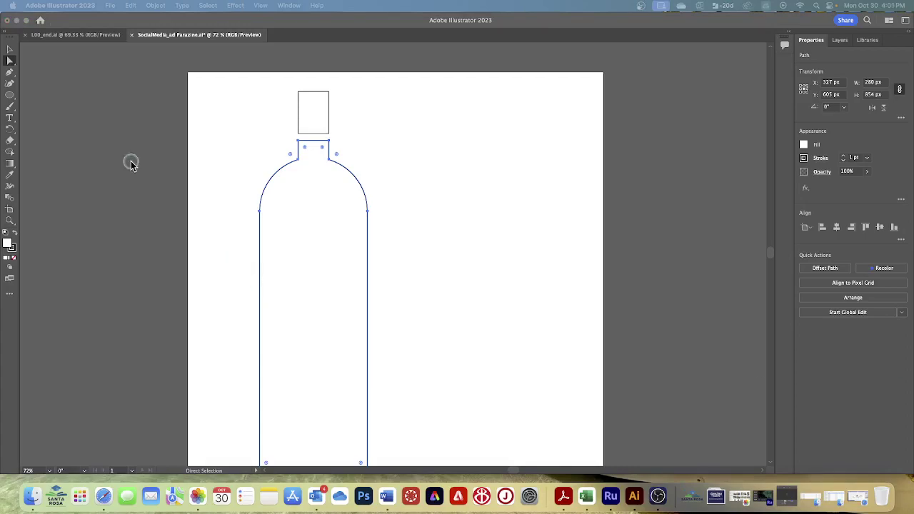
pyautogui.click(251, 156)
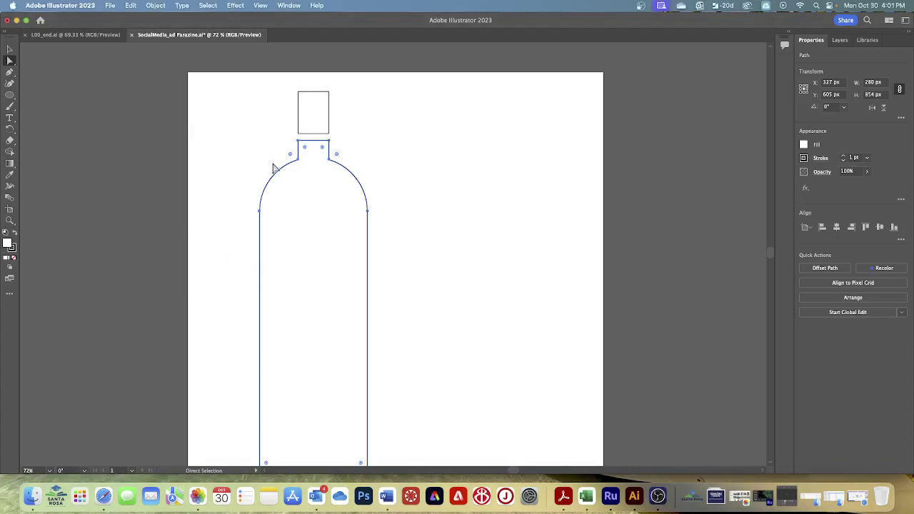
pyautogui.click(258, 152)
pyautogui.moveTo(258, 146); pyautogui.dragTo(368, 185)
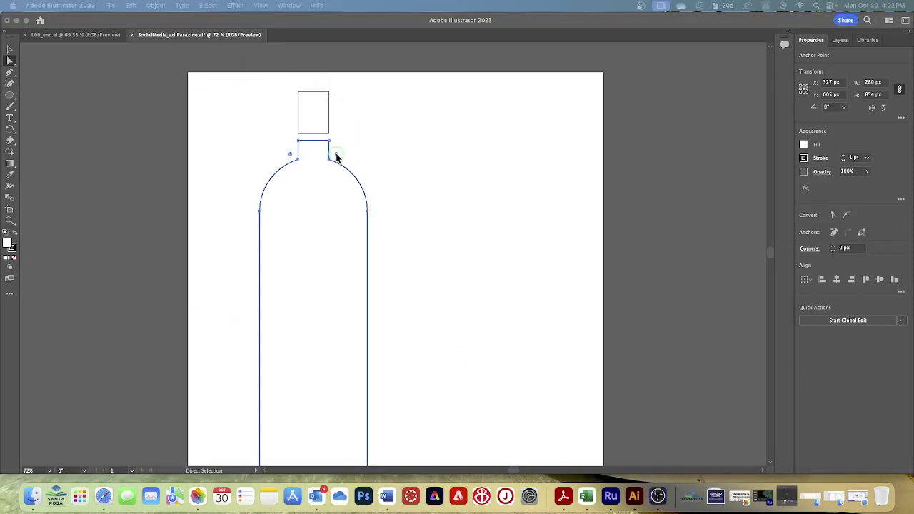
pyautogui.click(337, 157)
pyautogui.click(337, 157)
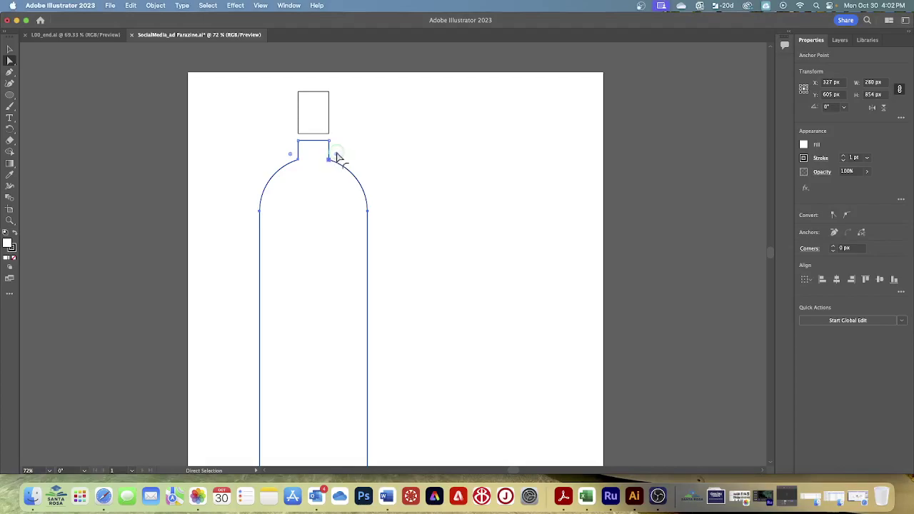
pyautogui.moveTo(337, 157); pyautogui.dragTo(378, 153)
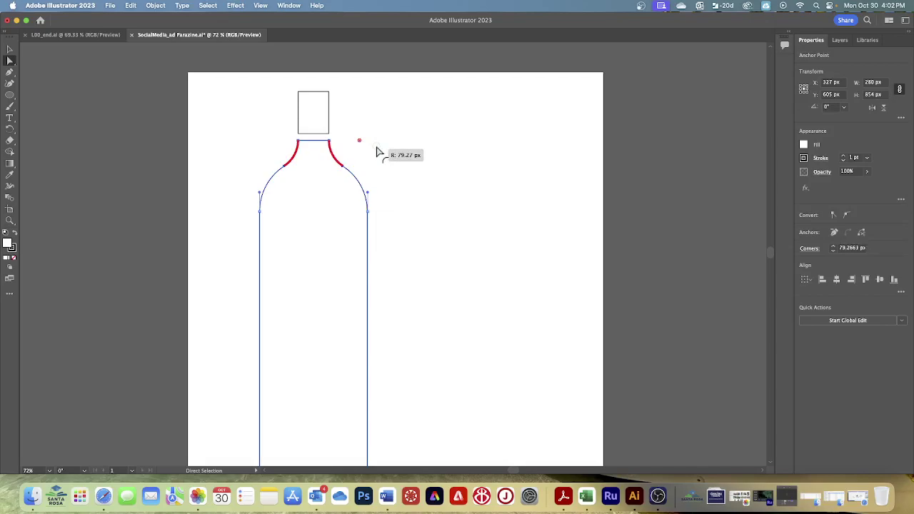
pyautogui.moveTo(378, 153); pyautogui.dragTo(376, 151)
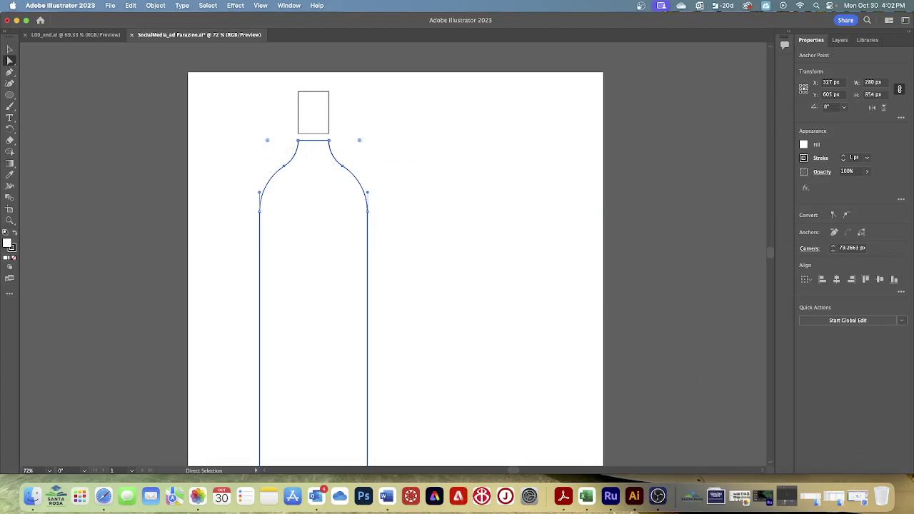
# - Save the document with the reshaped bottle
pyautogui.click(111, 31)
pyautogui.click(110, 5)
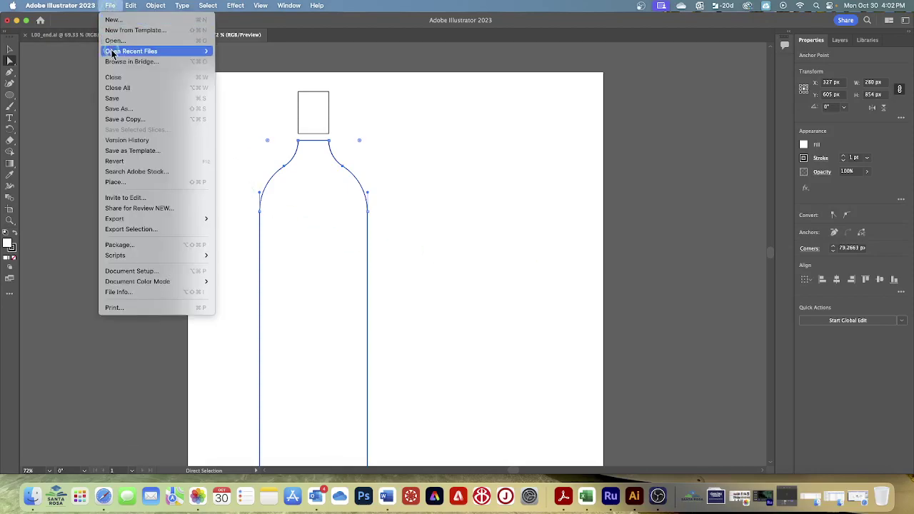
pyautogui.click(114, 98)
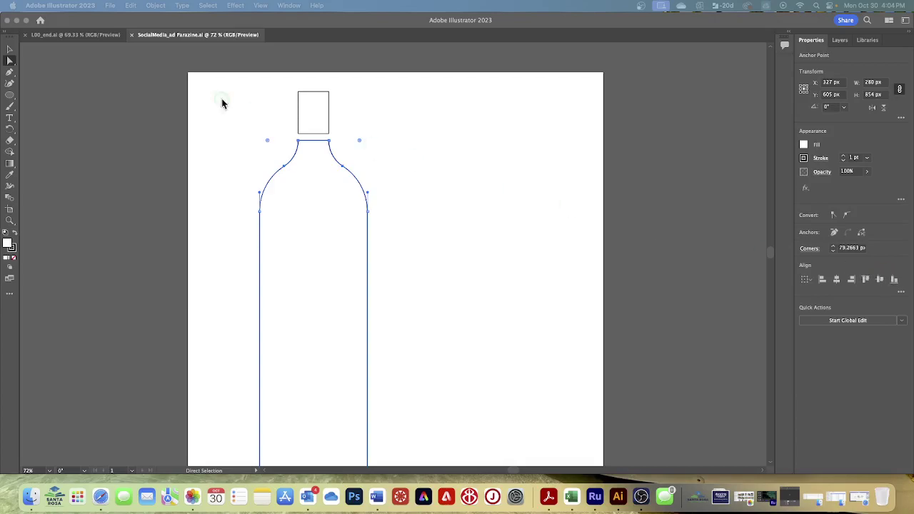
# - Fill the cap rectangle above the bottle's neck with the darker orange swatch
pyautogui.click(12, 52)
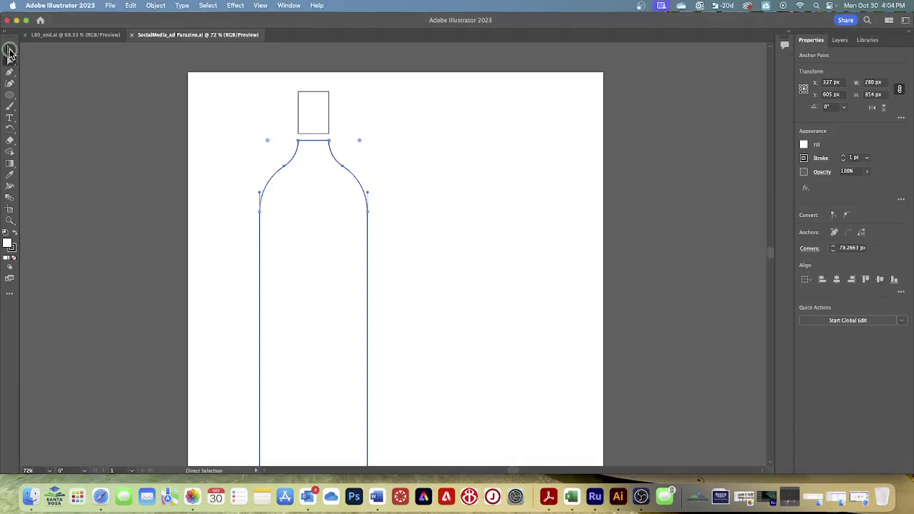
pyautogui.click(10, 50)
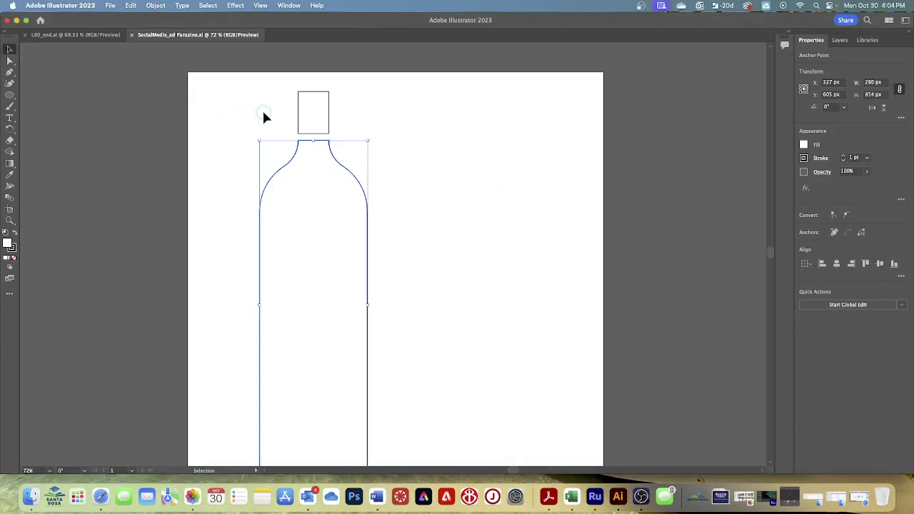
pyautogui.click(317, 112)
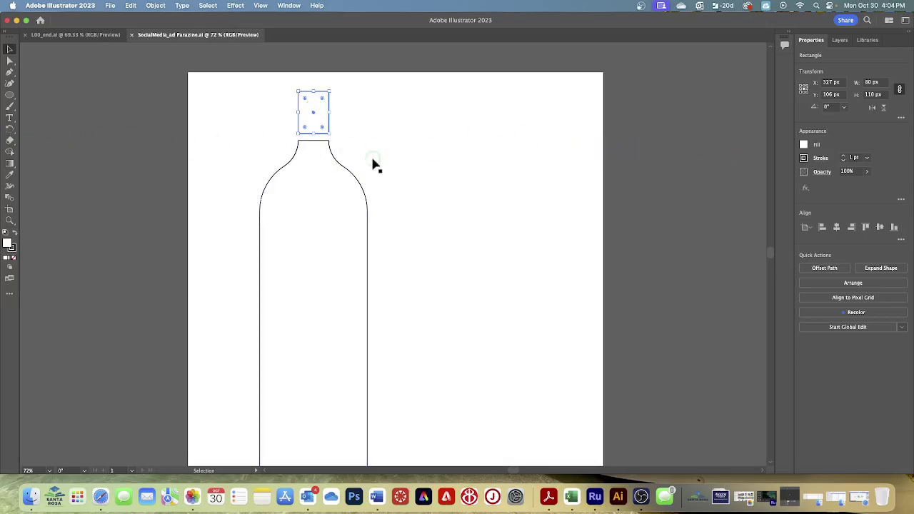
pyautogui.click(803, 144)
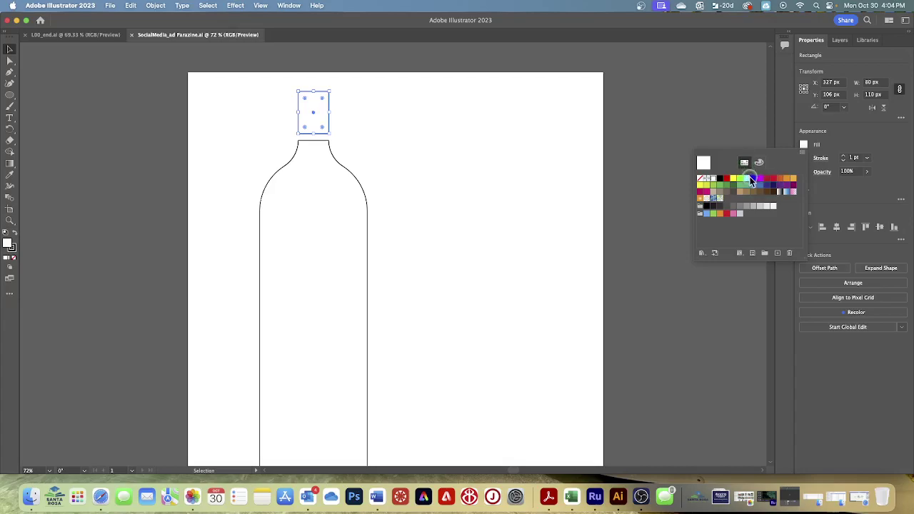
pyautogui.click(786, 179)
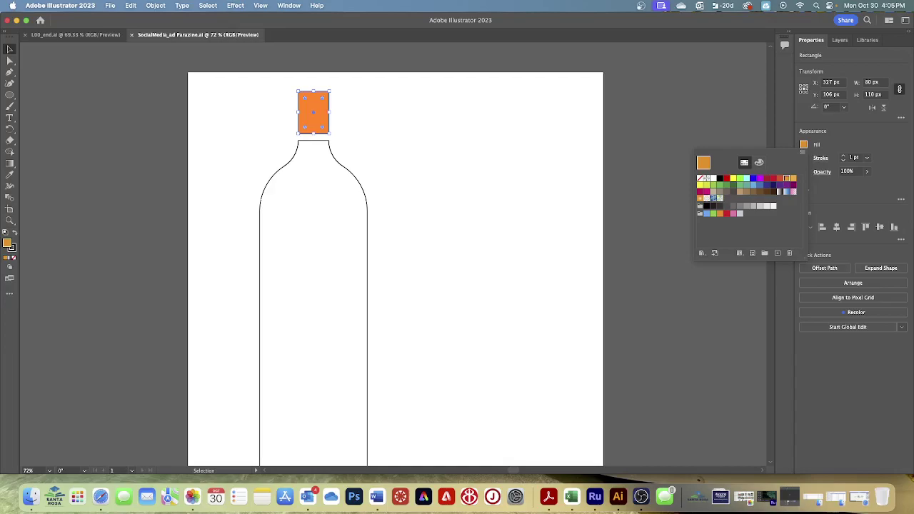
# - Remove the stroke from the orange cap rectangle
pyautogui.click(843, 161)
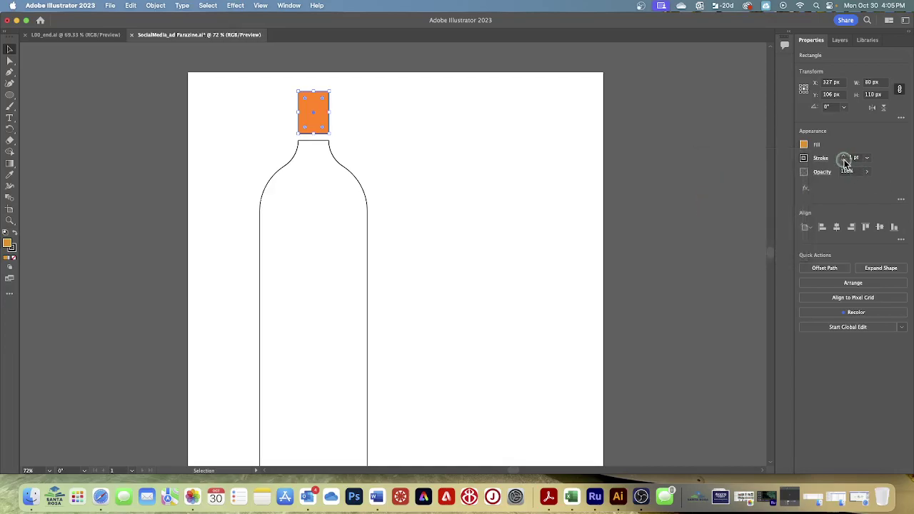
pyautogui.click(843, 161)
pyautogui.click(843, 161)
pyautogui.click(843, 161)
pyautogui.click(843, 161)
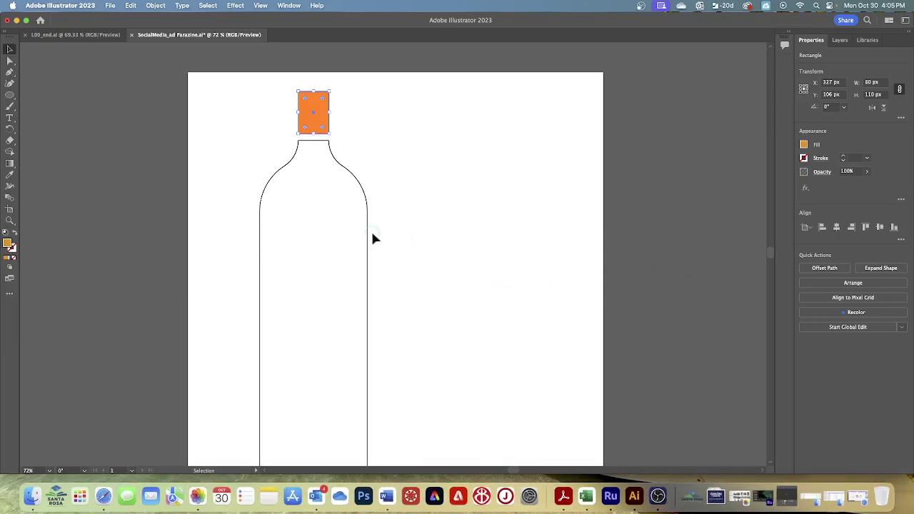
# - Fill the bottle shape with the light orange swatch R=251 G=176 B=59
pyautogui.click(341, 237)
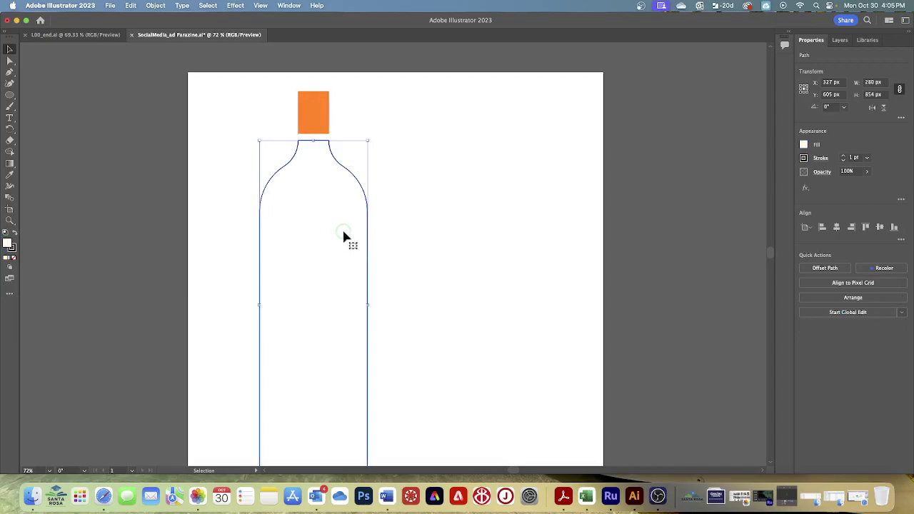
pyautogui.click(815, 145)
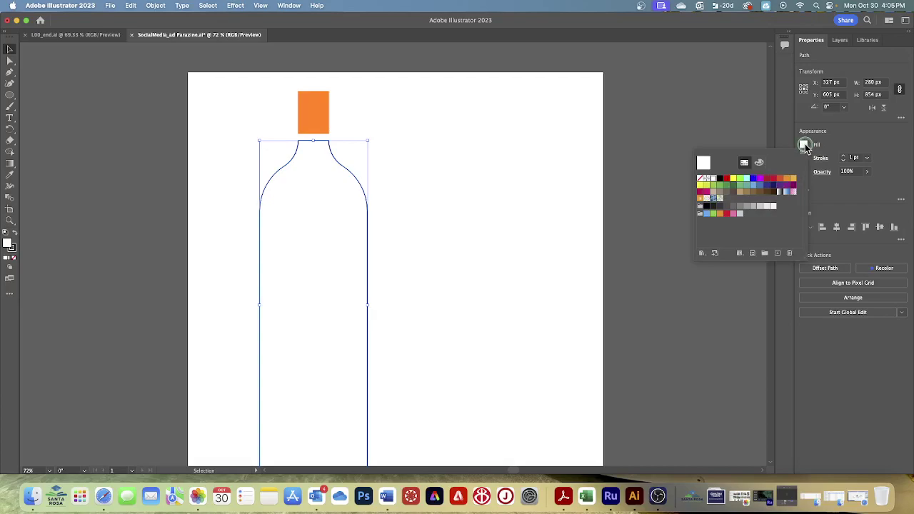
pyautogui.click(807, 146)
pyautogui.click(841, 149)
pyautogui.click(793, 178)
pyautogui.click(793, 179)
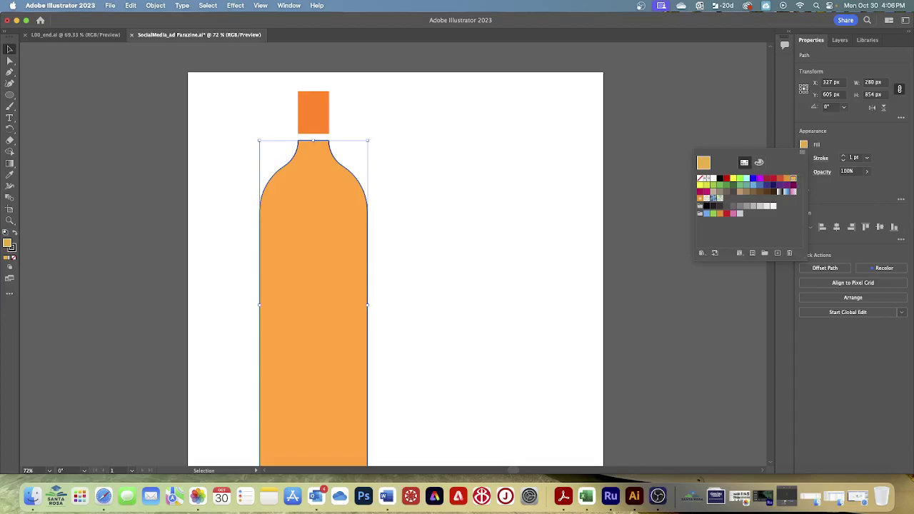
# - Edit the bottle's light orange fill swatch to R=251 G=205 B=59 with preview on, and remove the bottle's stroke
pyautogui.click(708, 165)
pyautogui.click(701, 166)
pyautogui.press('Escape')
pyautogui.click(803, 147)
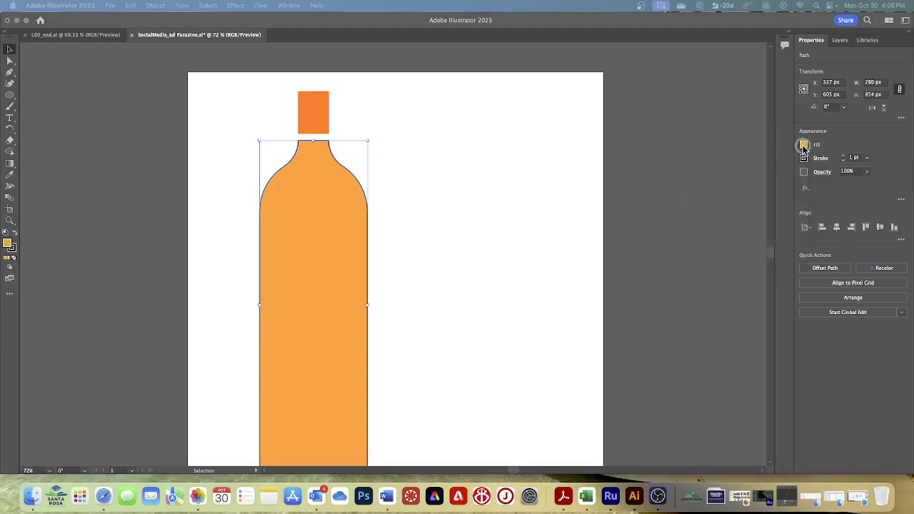
pyautogui.click(803, 147)
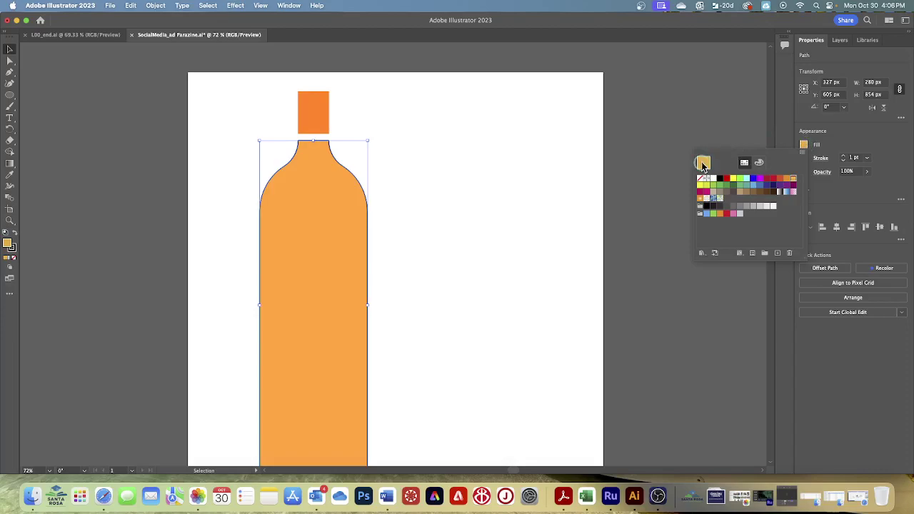
pyautogui.click(792, 178)
pyautogui.doubleClick(793, 179)
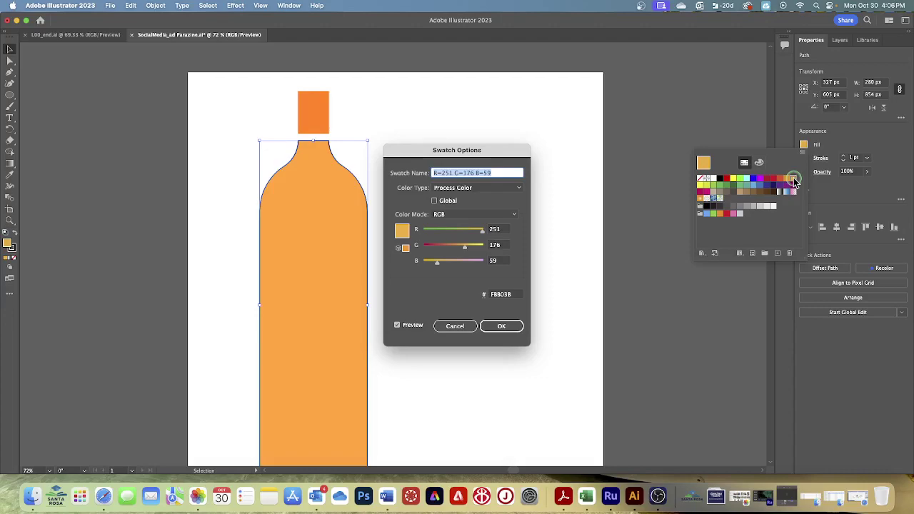
pyautogui.click(398, 325)
pyautogui.click(398, 325)
pyautogui.moveTo(463, 249); pyautogui.dragTo(481, 254)
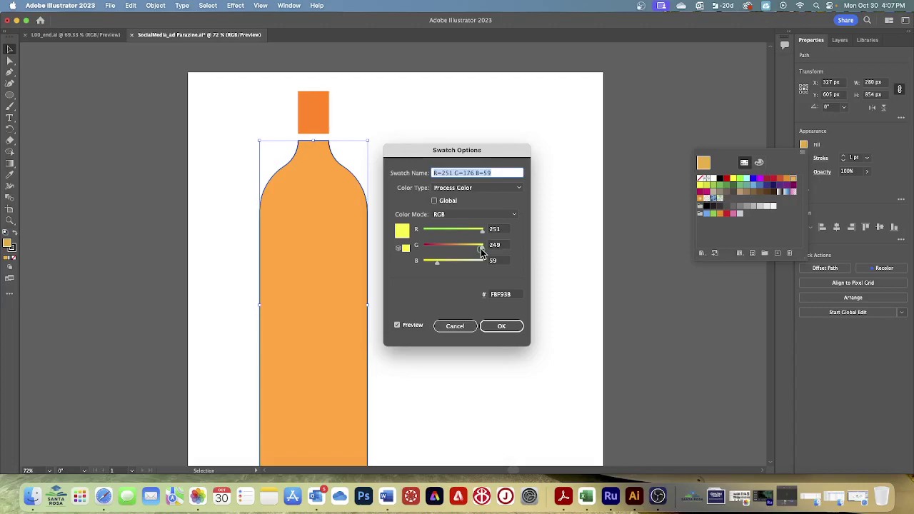
pyautogui.moveTo(480, 248)
pyautogui.mouseDown()
pyautogui.moveTo(388, 248)
pyautogui.moveTo(483, 250)
pyautogui.moveTo(407, 250)
pyautogui.moveTo(471, 255)
pyautogui.mouseUp()
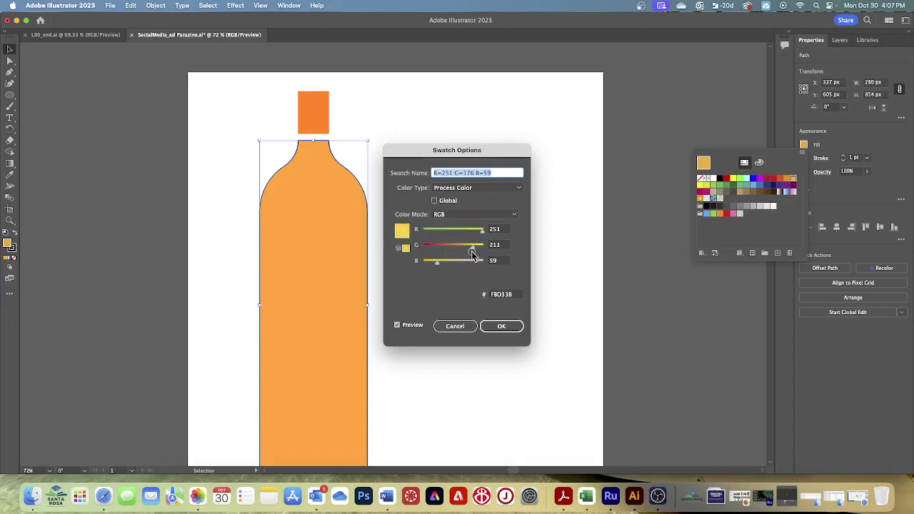
pyautogui.moveTo(472, 255); pyautogui.dragTo(475, 252)
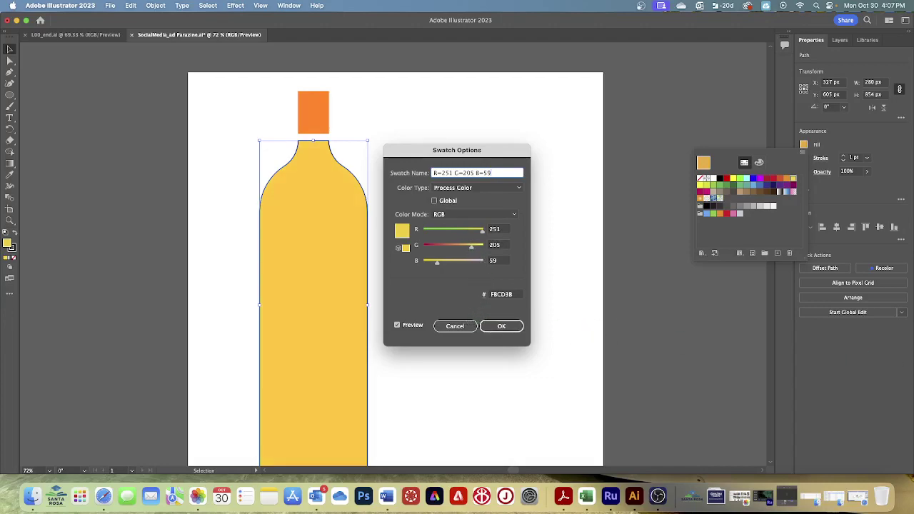
pyautogui.click(501, 326)
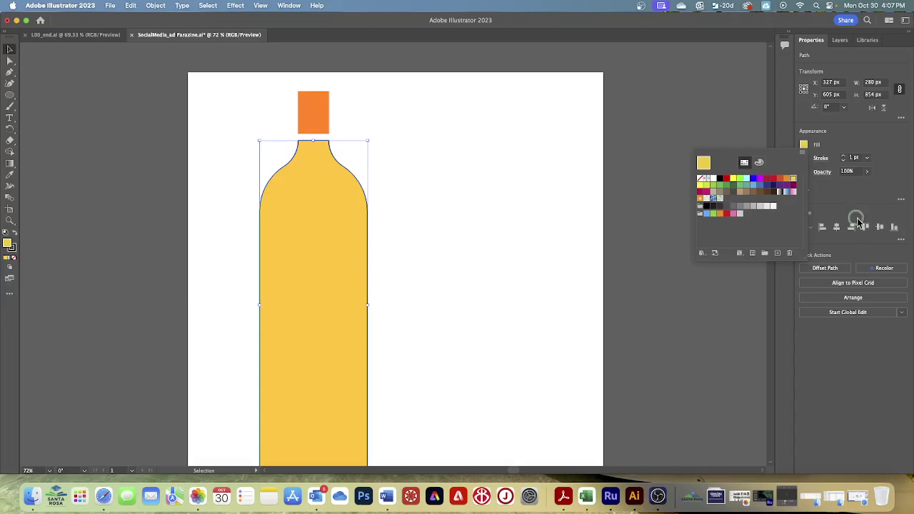
pyautogui.click(838, 183)
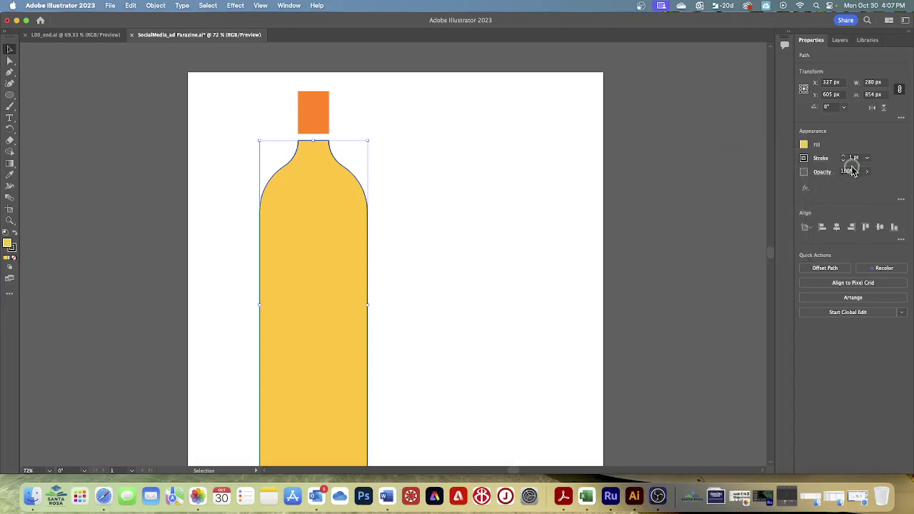
pyautogui.click(843, 161)
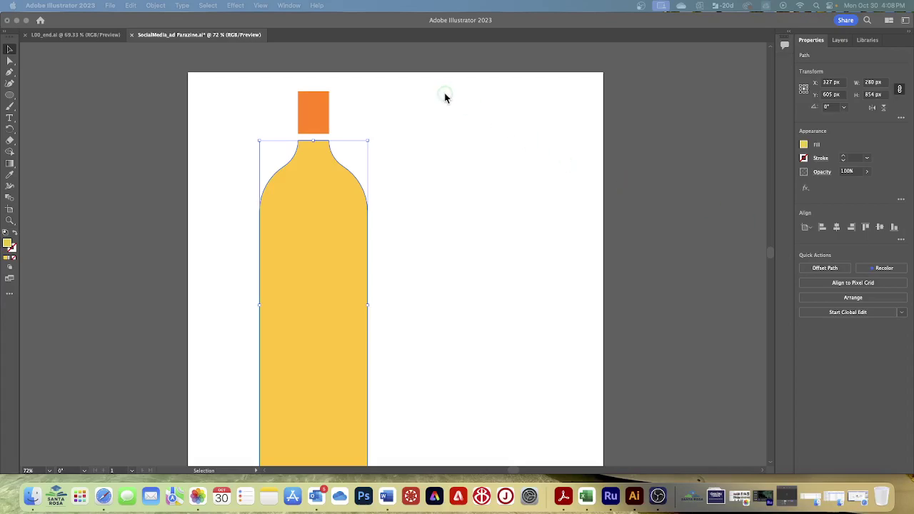
# - Try to slant the cap by moving its upper-left anchor point to about X 282, Y 94 px, and undo the move
pyautogui.click(304, 104)
pyautogui.click(309, 108)
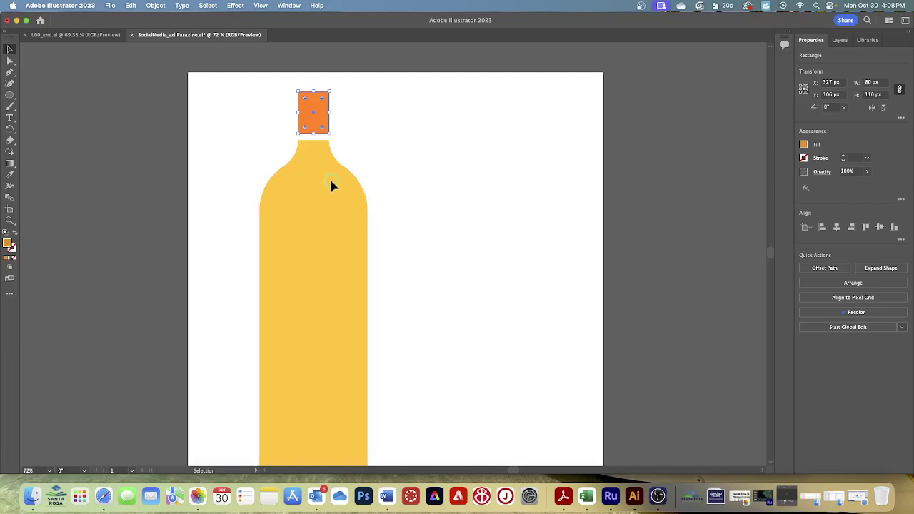
pyautogui.click(10, 61)
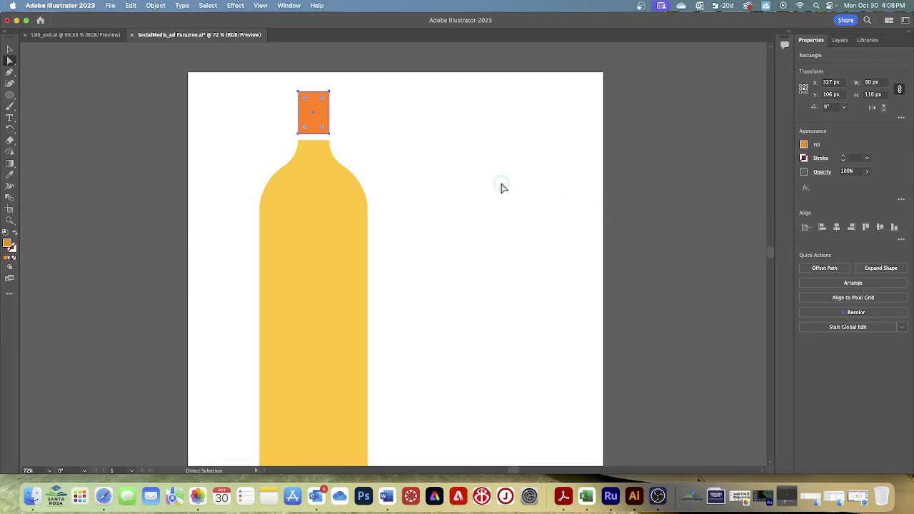
pyautogui.click(299, 92)
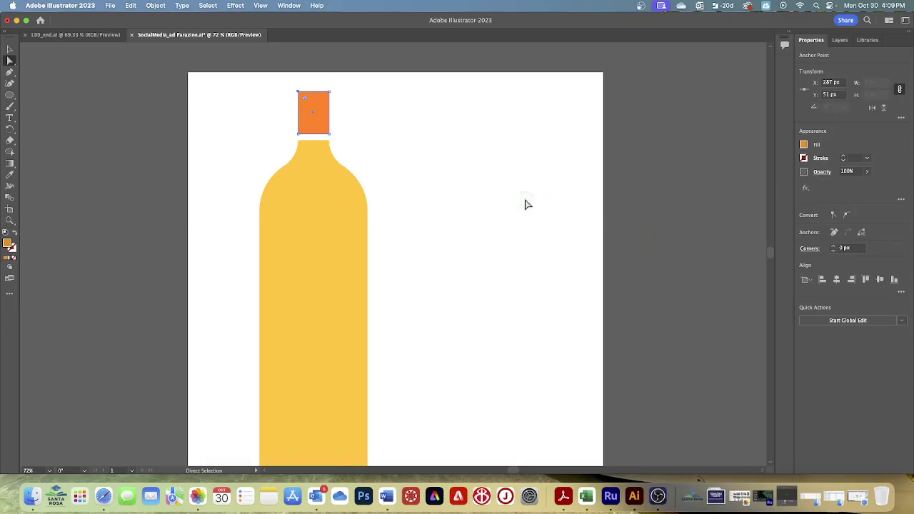
pyautogui.click(299, 92)
pyautogui.moveTo(299, 92); pyautogui.dragTo(298, 109)
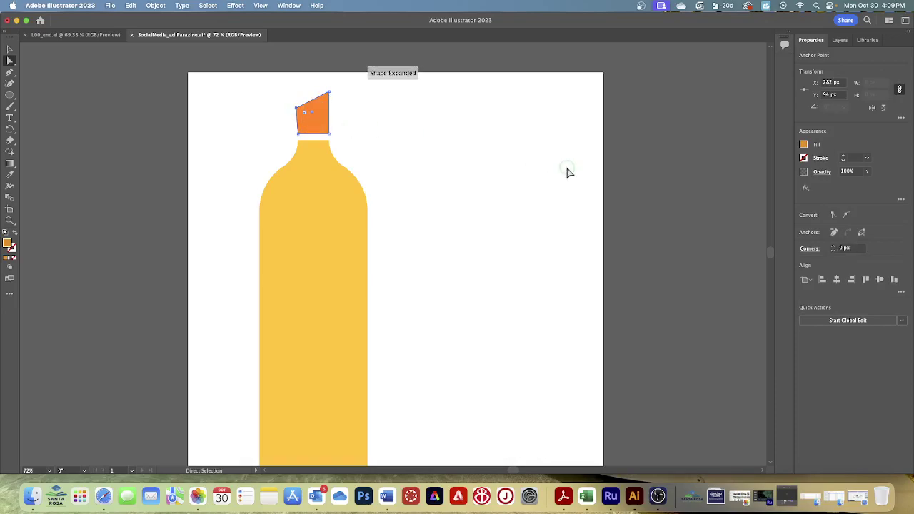
pyautogui.click(9, 51)
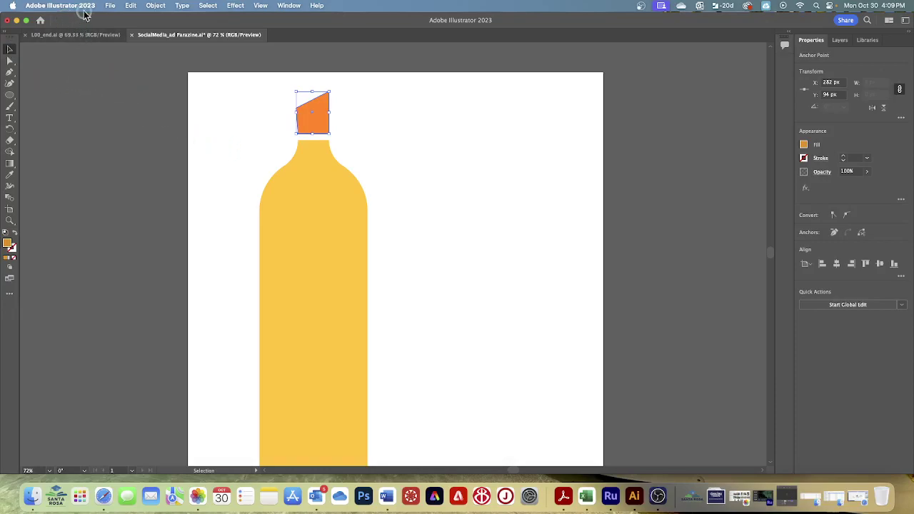
pyautogui.click(203, 6)
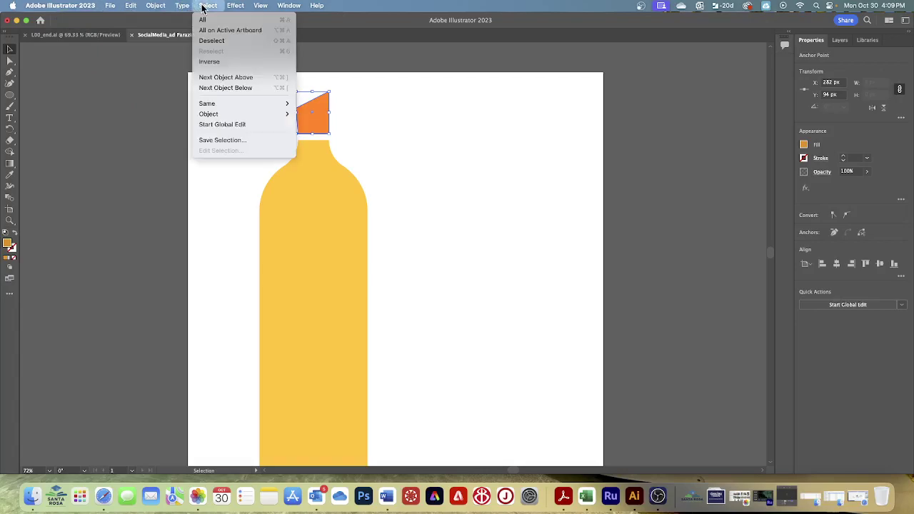
pyautogui.click(209, 41)
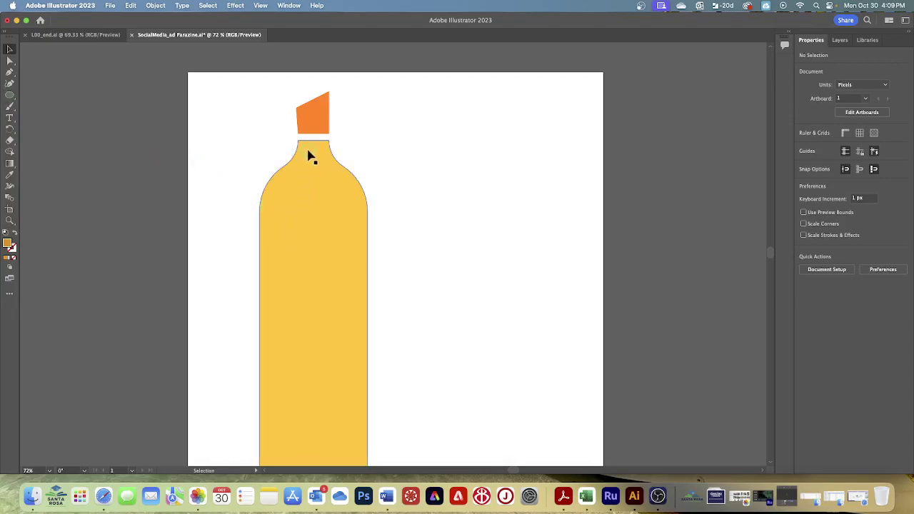
pyautogui.click(314, 118)
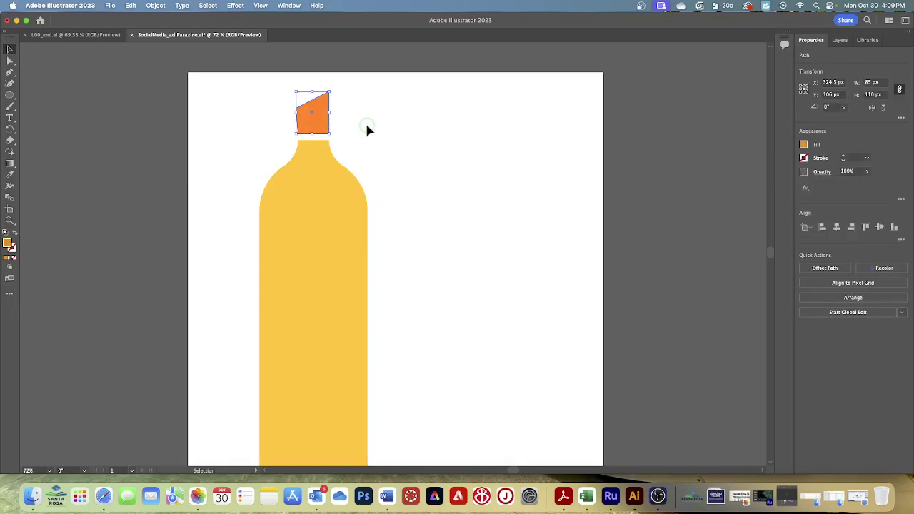
pyautogui.press('super+z')
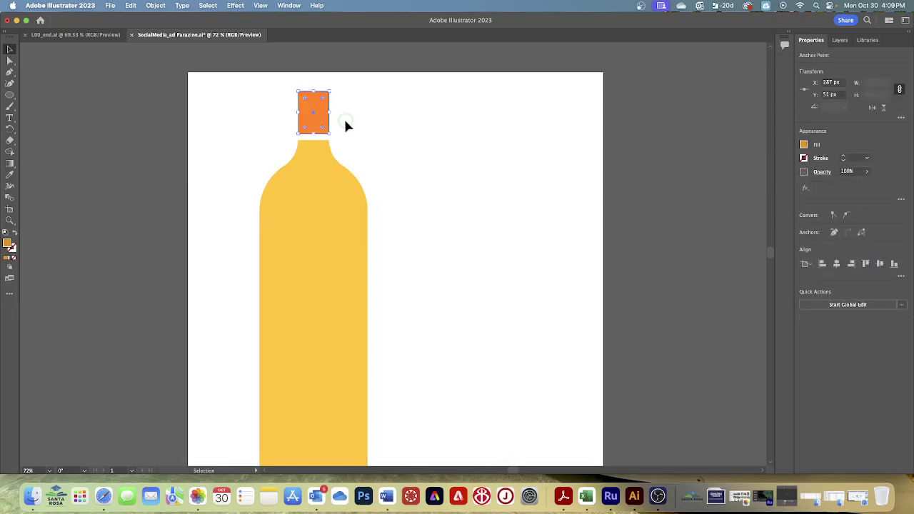
# - Slant the cap's top by moving its upper-left anchor point straight down to about Y 92 px, and deselect it
pyautogui.click(10, 61)
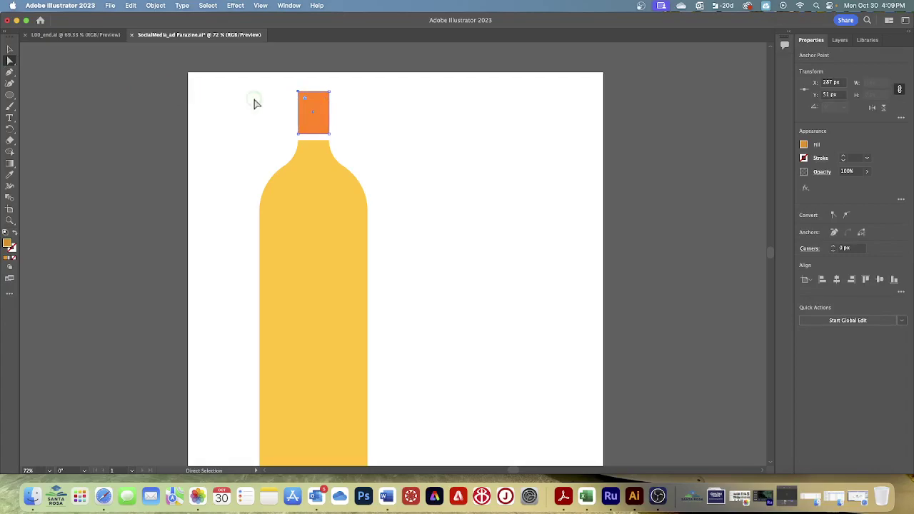
pyautogui.moveTo(298, 94); pyautogui.dragTo(298, 109)
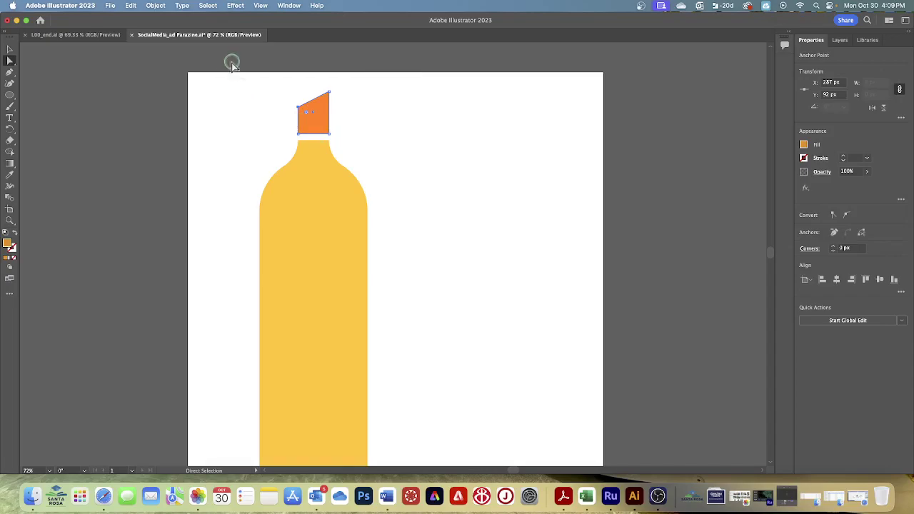
pyautogui.click(207, 7)
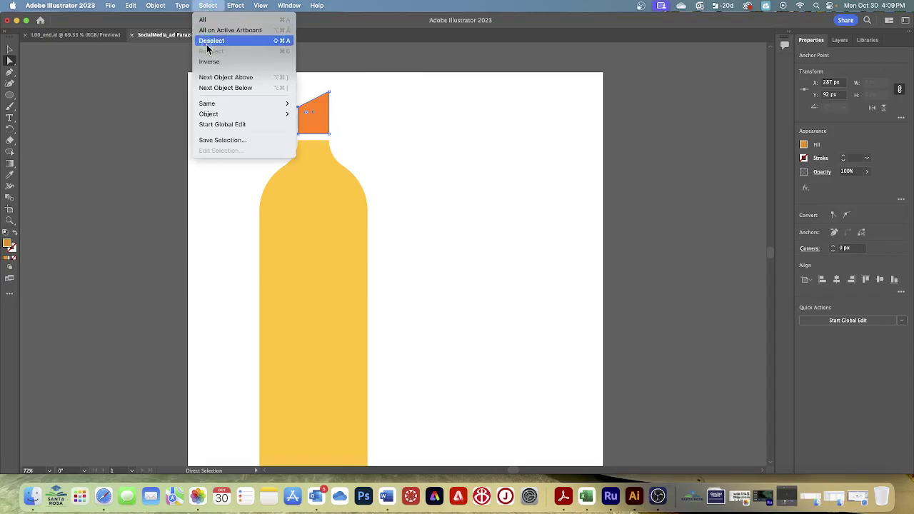
pyautogui.click(211, 41)
pyautogui.click(445, 121)
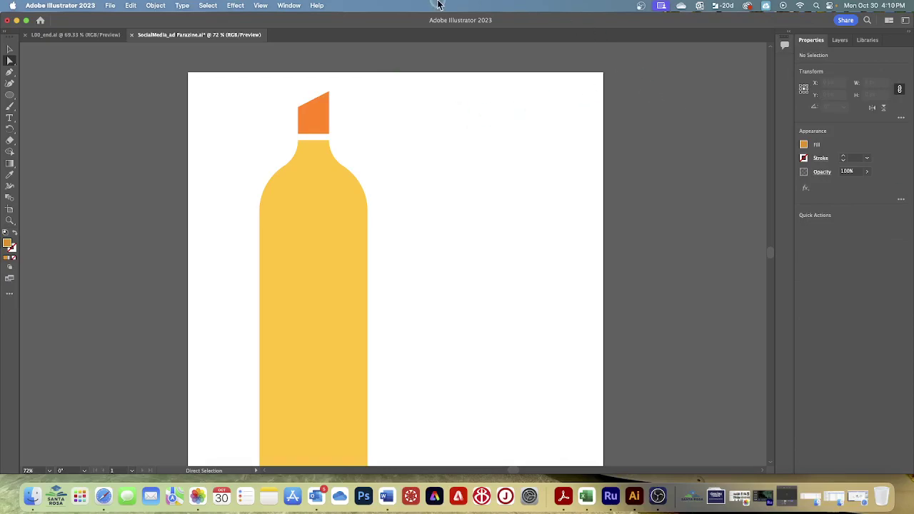
# - Select everything on the active artboard and group the cap with the bottle
pyautogui.click(206, 5)
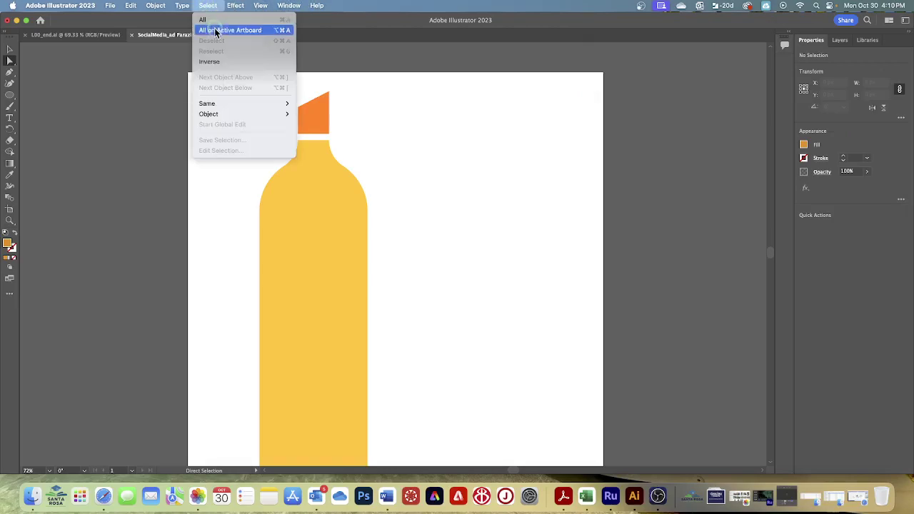
pyautogui.click(214, 33)
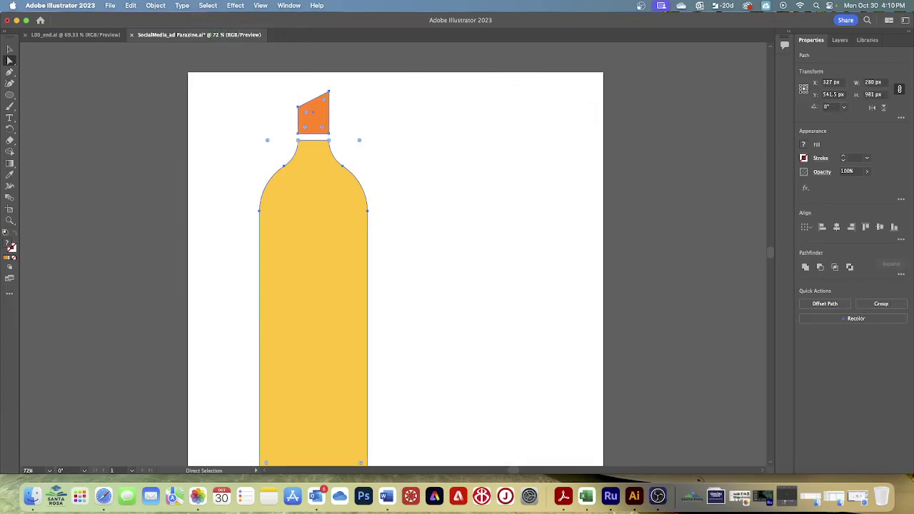
pyautogui.click(880, 306)
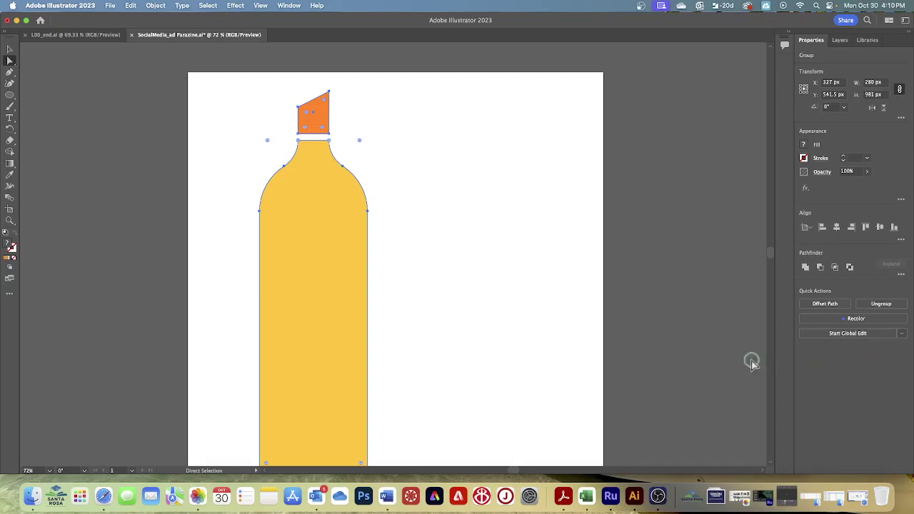
# - Duplicate the bottle group and place the copy beside the original at about X 645, Y 540.5 px
pyautogui.click(131, 6)
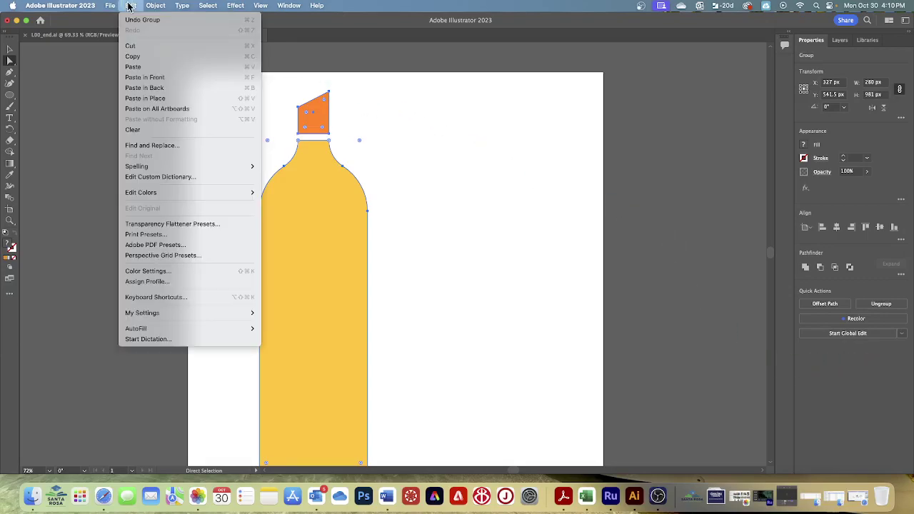
pyautogui.click(132, 56)
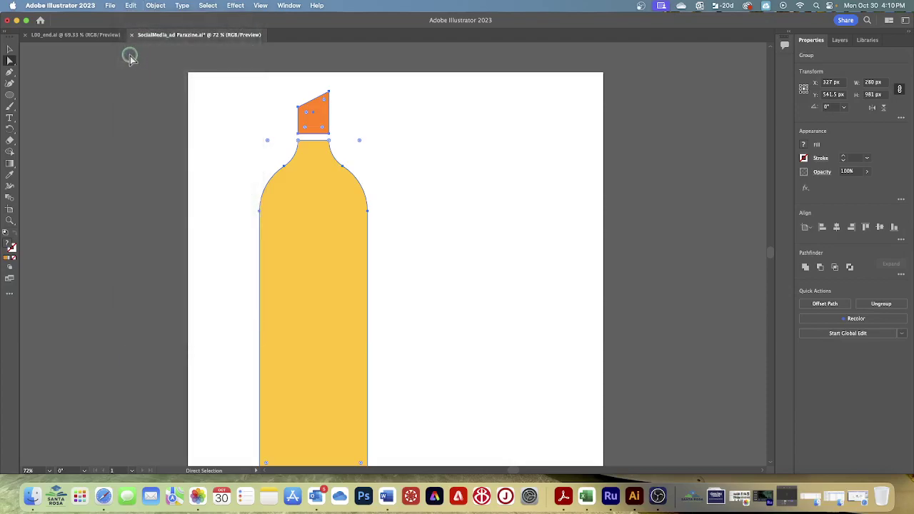
pyautogui.click(129, 6)
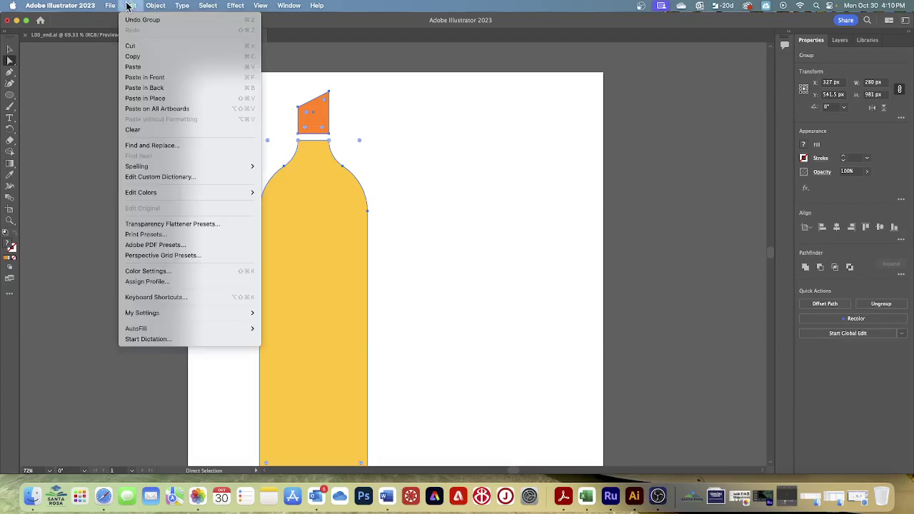
pyautogui.click(130, 67)
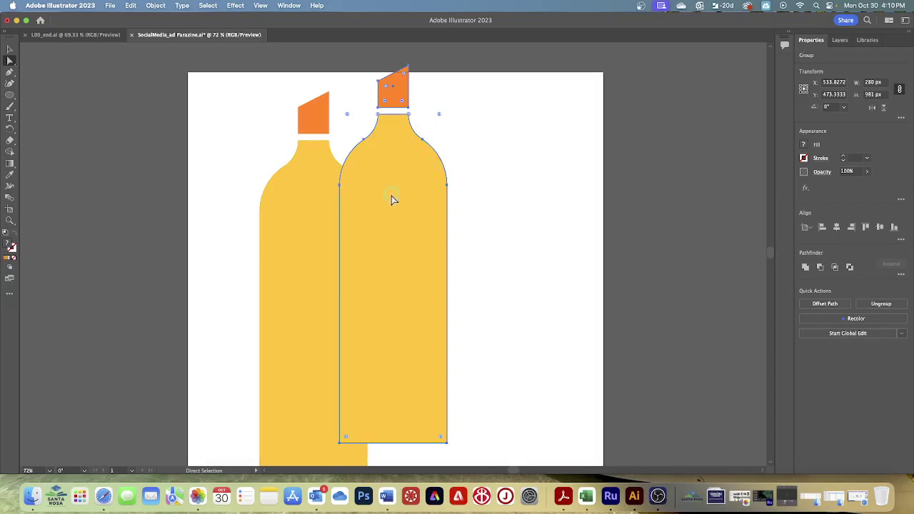
pyautogui.moveTo(380, 202); pyautogui.dragTo(422, 227)
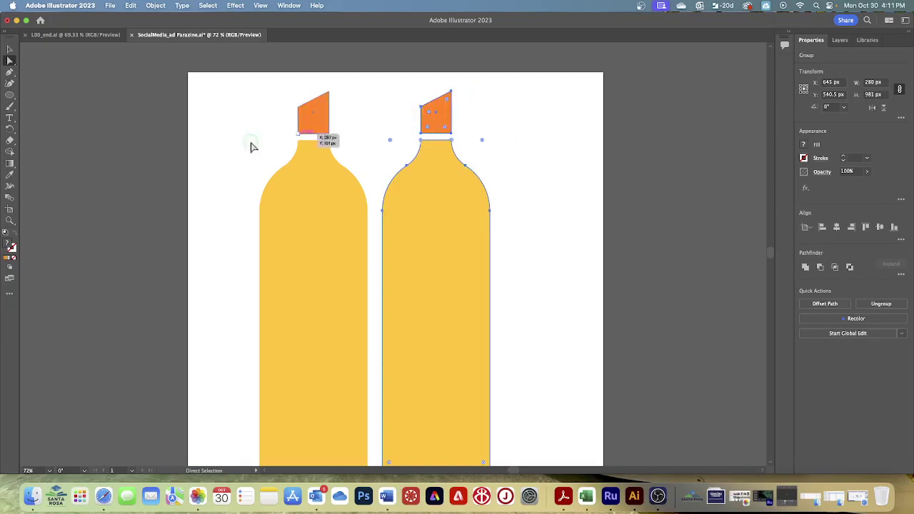
# - Rotate the original bottle group counterclockwise by about 7.1°
pyautogui.click(301, 196)
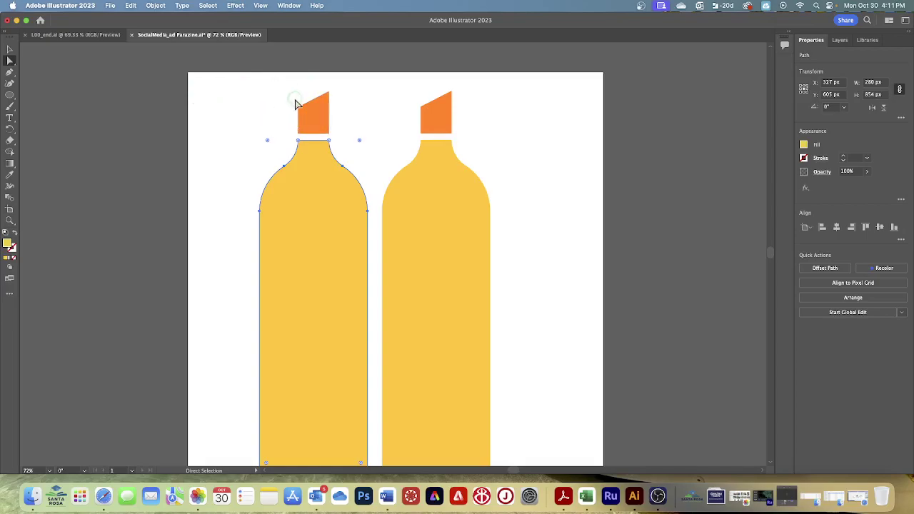
pyautogui.click(331, 93)
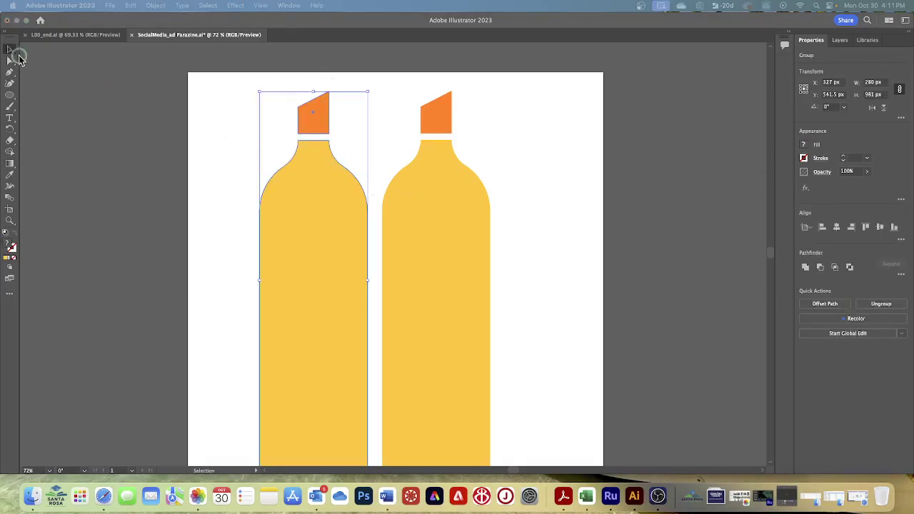
pyautogui.click(371, 87)
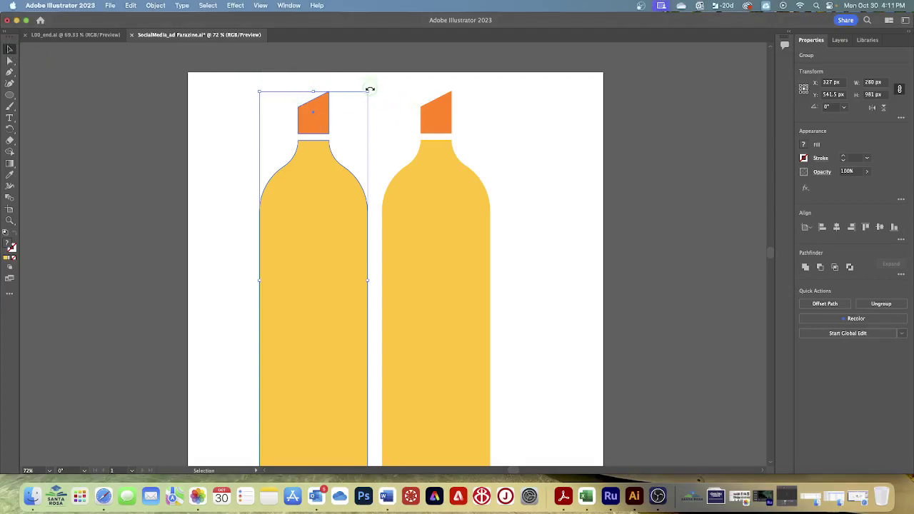
pyautogui.moveTo(370, 88); pyautogui.dragTo(344, 84)
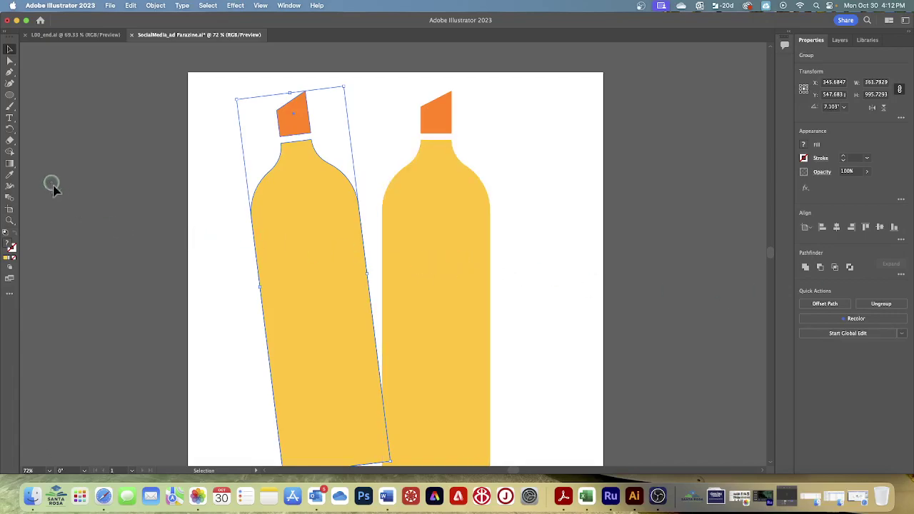
# - Copy the tilted bottle group, paste the copy in place, and flip the copy horizontally
pyautogui.click(130, 5)
pyautogui.click(135, 58)
pyautogui.click(129, 6)
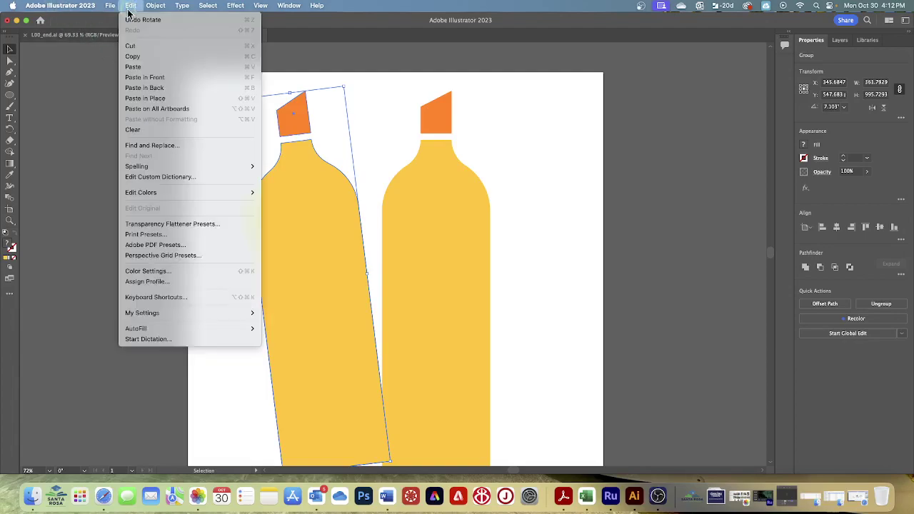
pyautogui.click(145, 98)
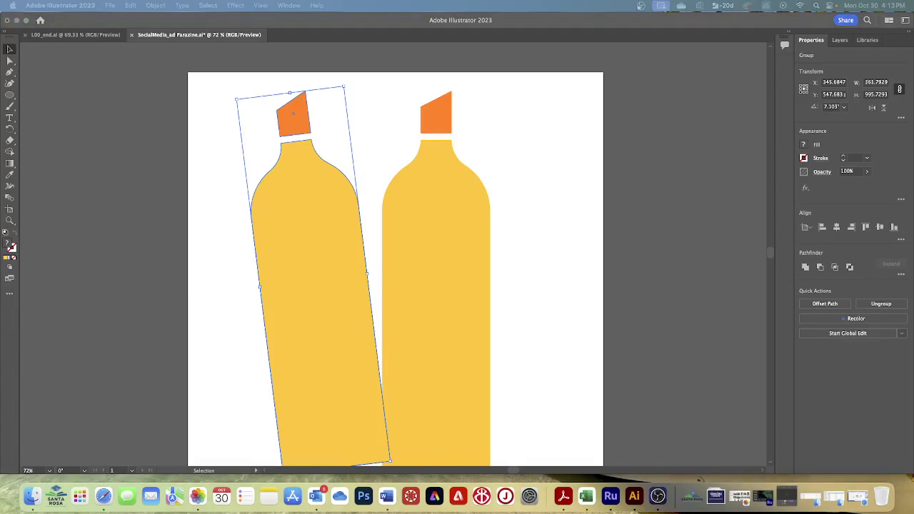
pyautogui.click(872, 111)
pyautogui.click(872, 112)
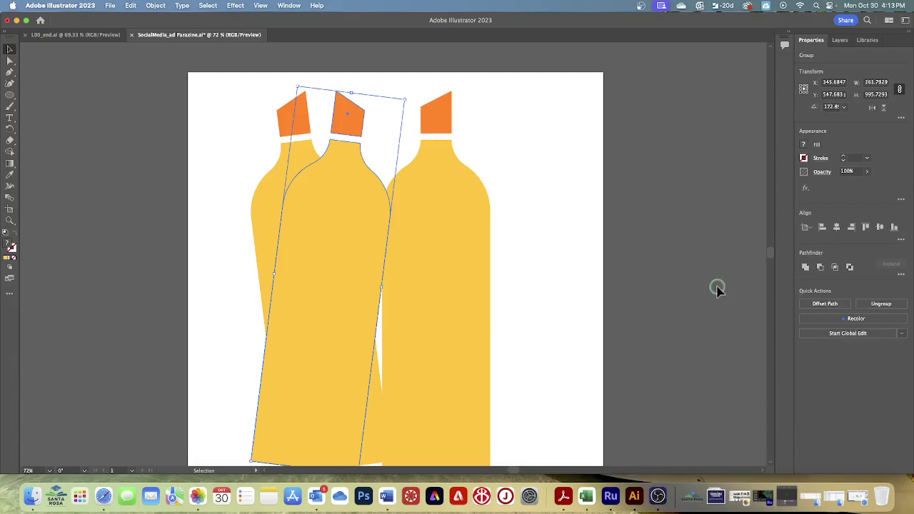
# - Move the mirrored copy past the upright bottle to about X 905.7, Y 582.7 px, and the original tilted bottle to about X 231.7, Y 610.7 px
pyautogui.keyDown('shift'); pyautogui.click(341, 323); pyautogui.keyUp('shift')
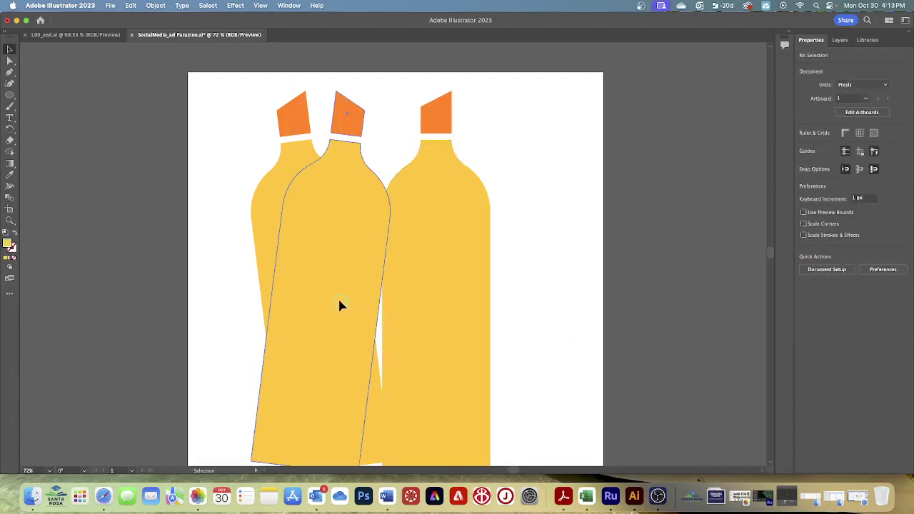
pyautogui.keyDown('shift'); pyautogui.click(339, 301); pyautogui.keyUp('shift')
pyautogui.keyDown('shift'); pyautogui.click(338, 296); pyautogui.keyUp('shift')
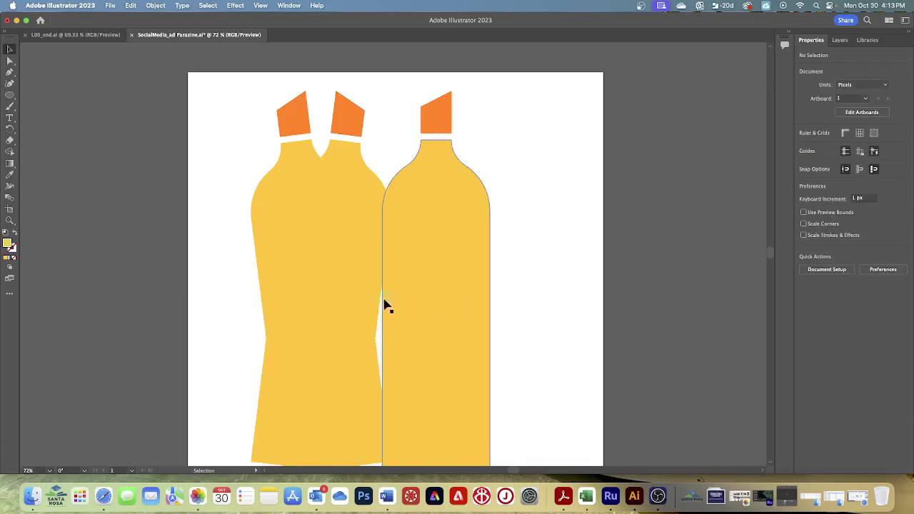
pyautogui.moveTo(337, 301); pyautogui.dragTo(546, 313)
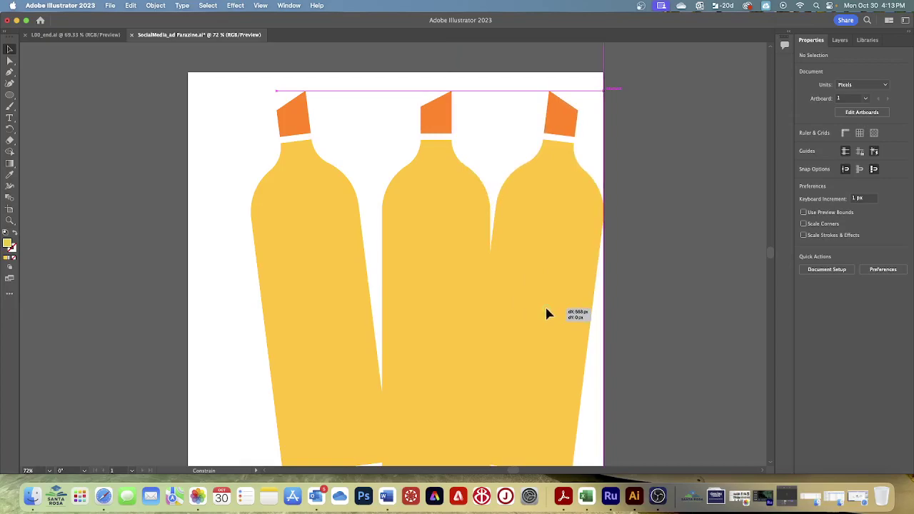
pyautogui.moveTo(547, 314); pyautogui.dragTo(549, 312)
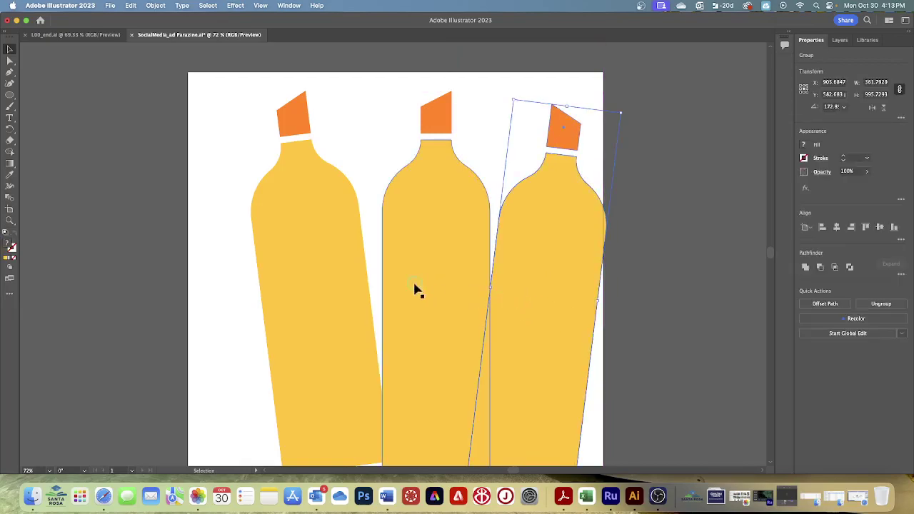
pyautogui.moveTo(294, 266); pyautogui.dragTo(250, 278)
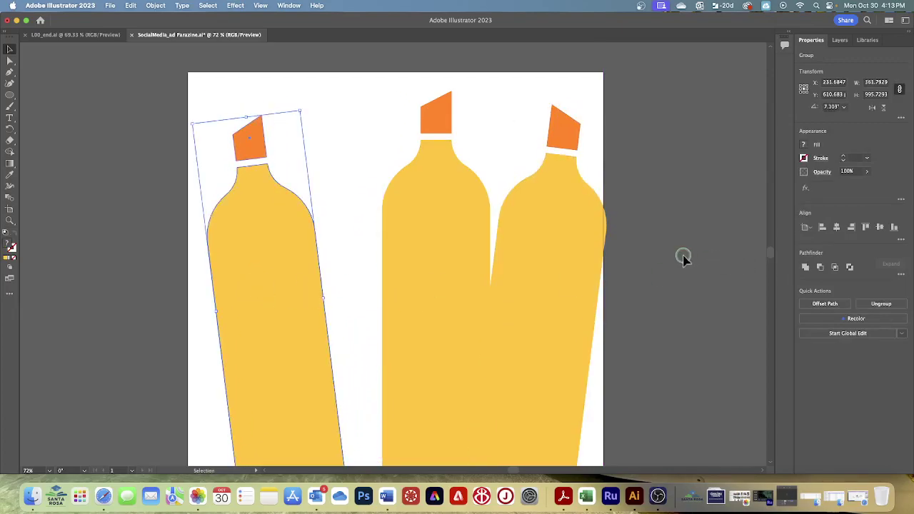
# - Space the three bottles across the artboard with bases below its lower edge, the mirrored one at about X 853.7, Y 673.7 px, and save the document
pyautogui.scroll(-1, 683, 255)
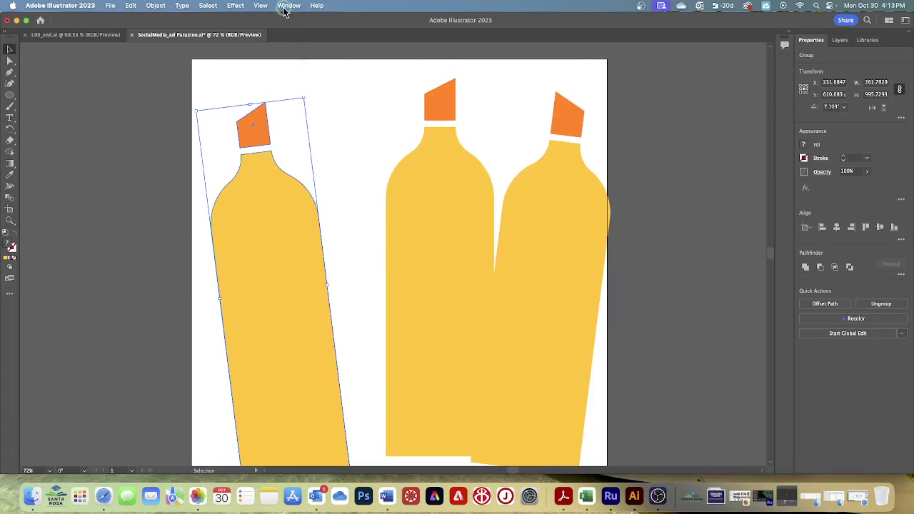
pyautogui.click(260, 6)
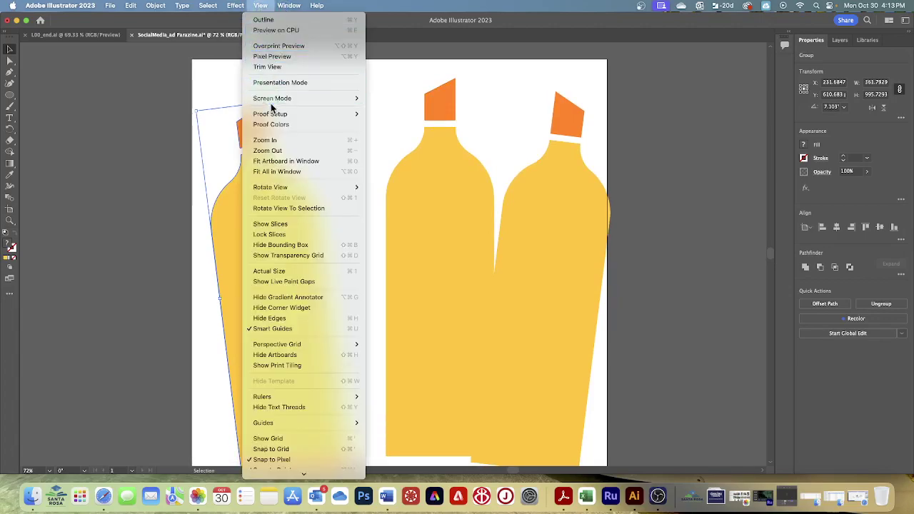
pyautogui.click(287, 162)
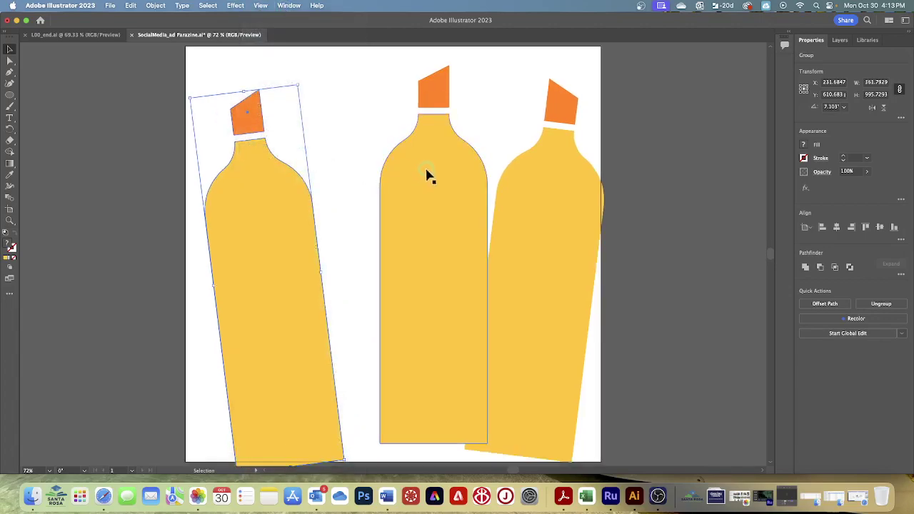
pyautogui.scroll(-3, 424, 285)
pyautogui.moveTo(322, 282); pyautogui.dragTo(312, 298)
pyautogui.moveTo(419, 284); pyautogui.dragTo(377, 322)
pyautogui.moveTo(530, 310); pyautogui.dragTo(512, 346)
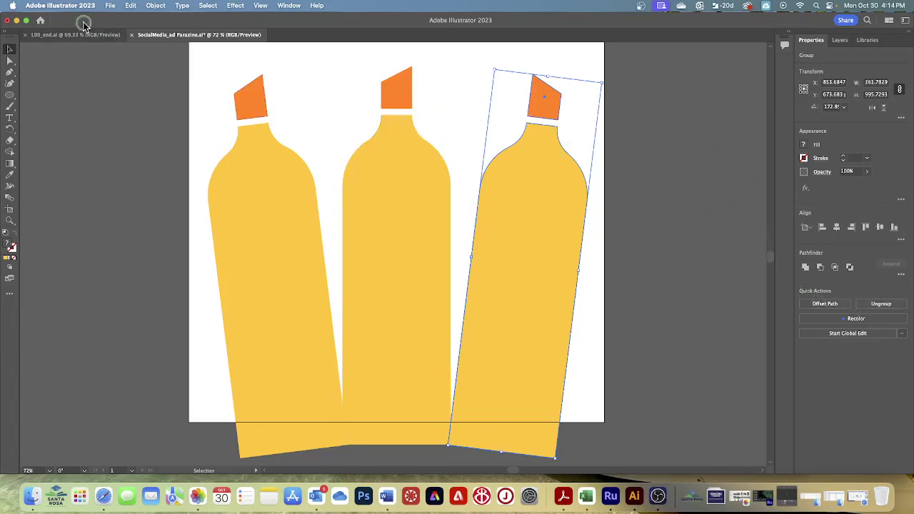
pyautogui.click(111, 6)
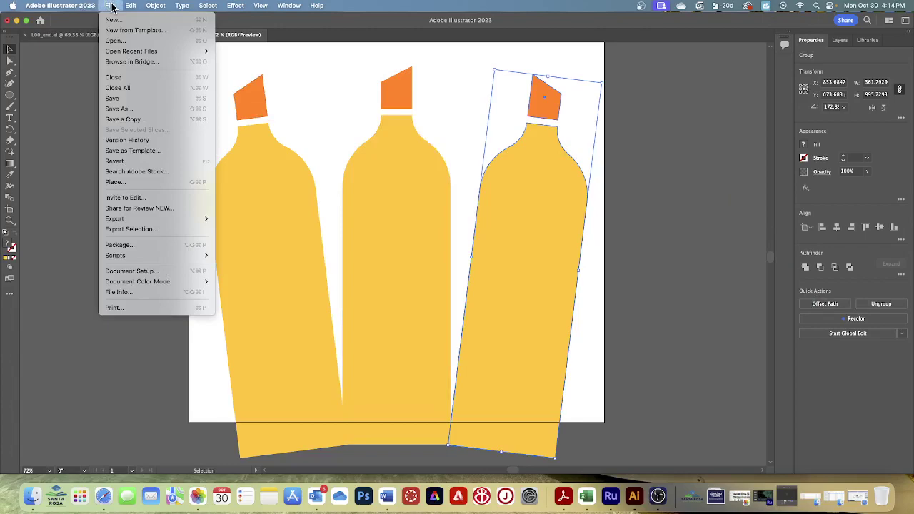
pyautogui.click(116, 97)
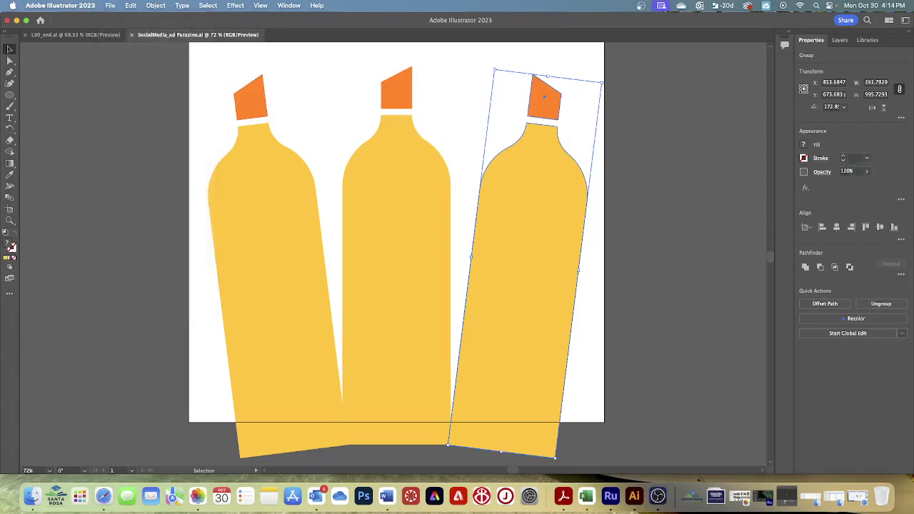